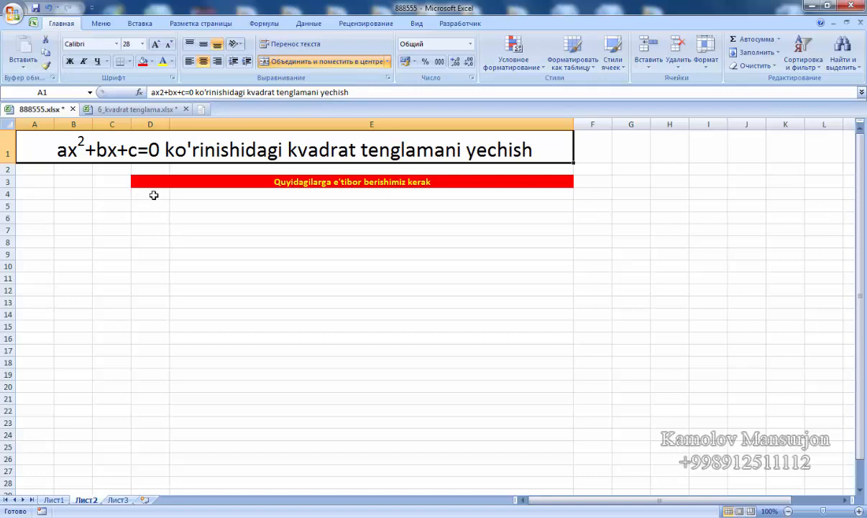
Step: Enter the number 1 in D4 for the first point under the red heading and a dash in D5 for the subheading row
click(153, 195)
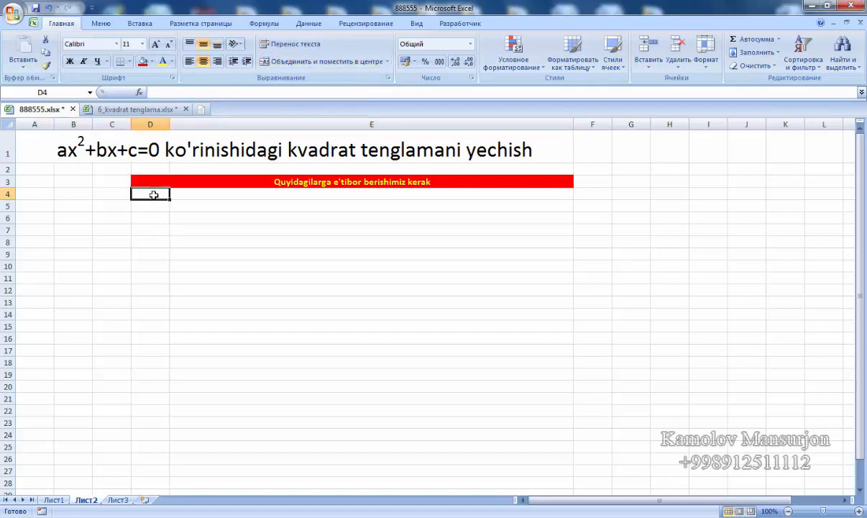
text(1)
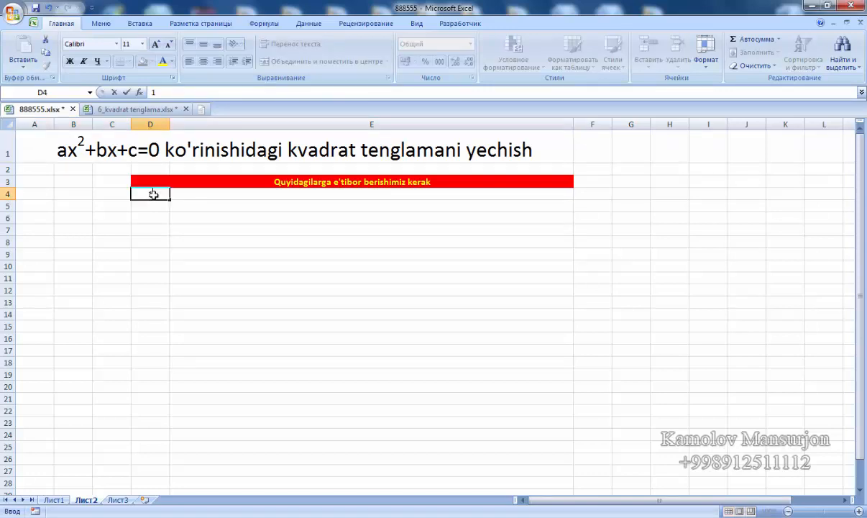
key(Return)
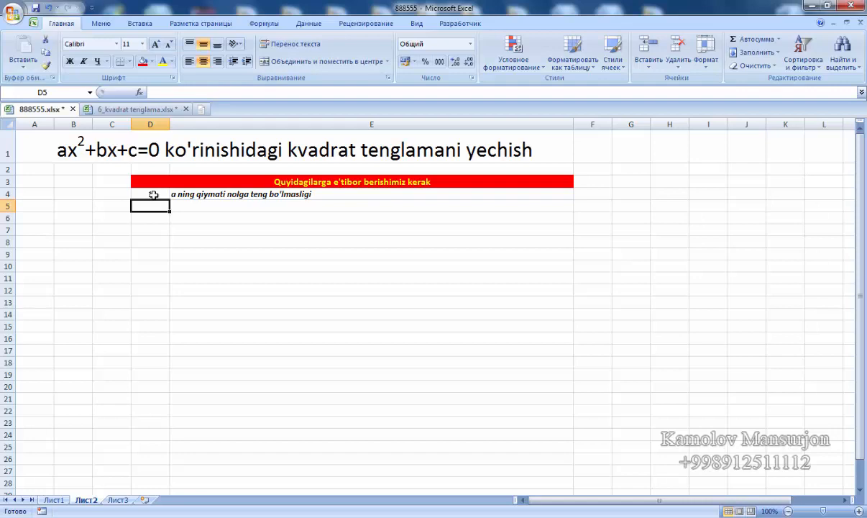
text(-)
key(Return)
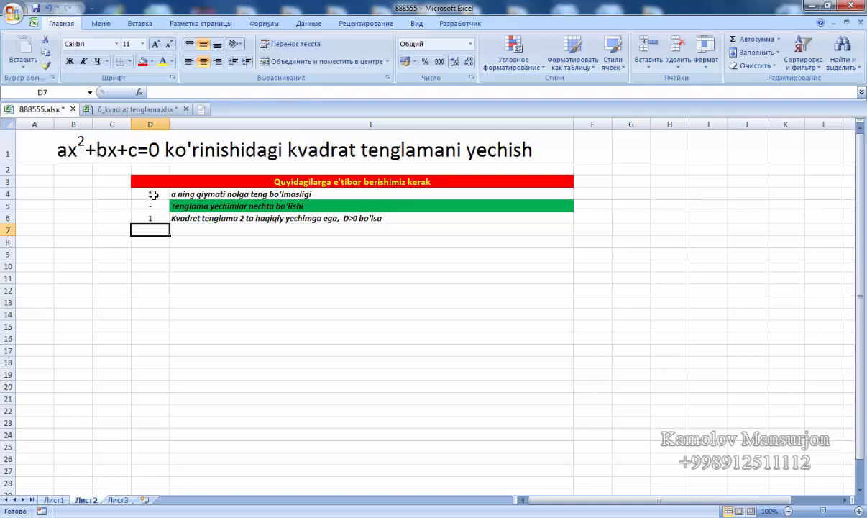
Step: Number the solution-count cases 2 and 3 in D7 and D8, and put a dash in D9 for the next subheading
text(2)
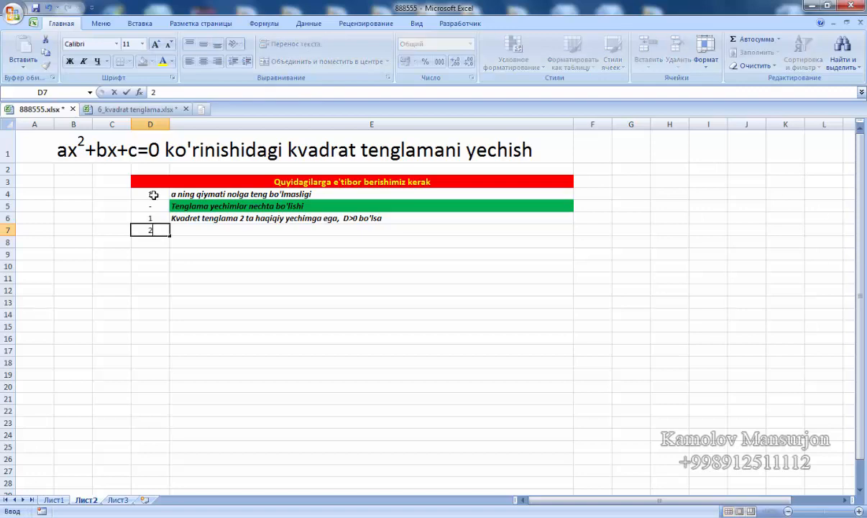
key(Return)
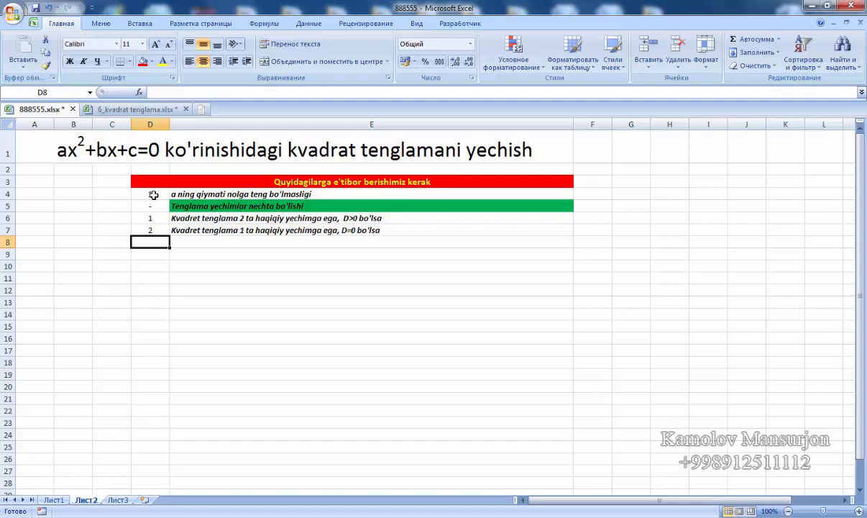
text(3)
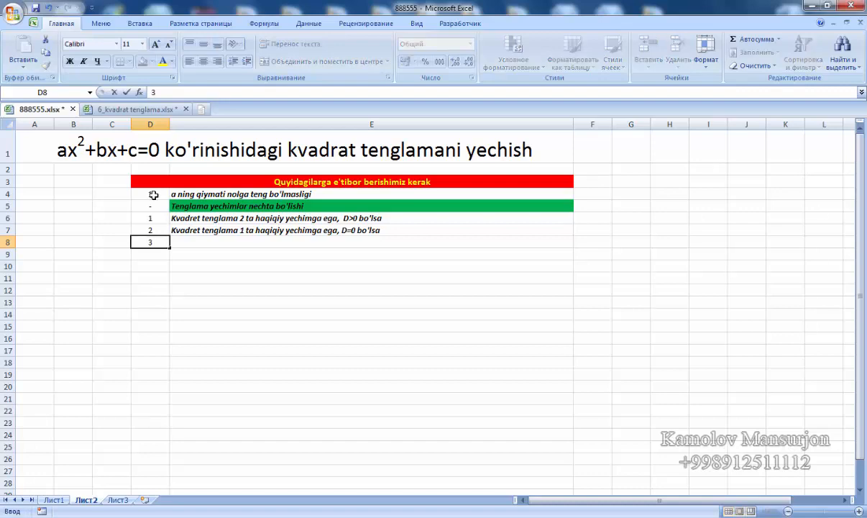
key(Return)
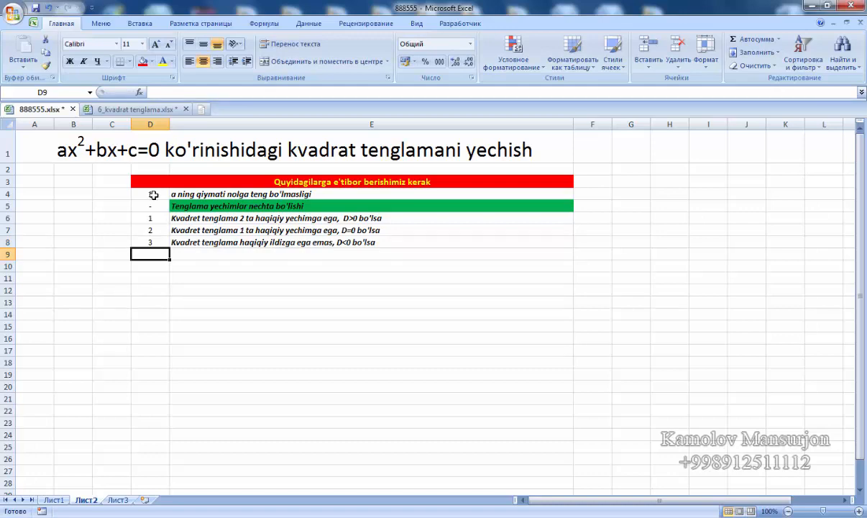
text(-)
key(Return)
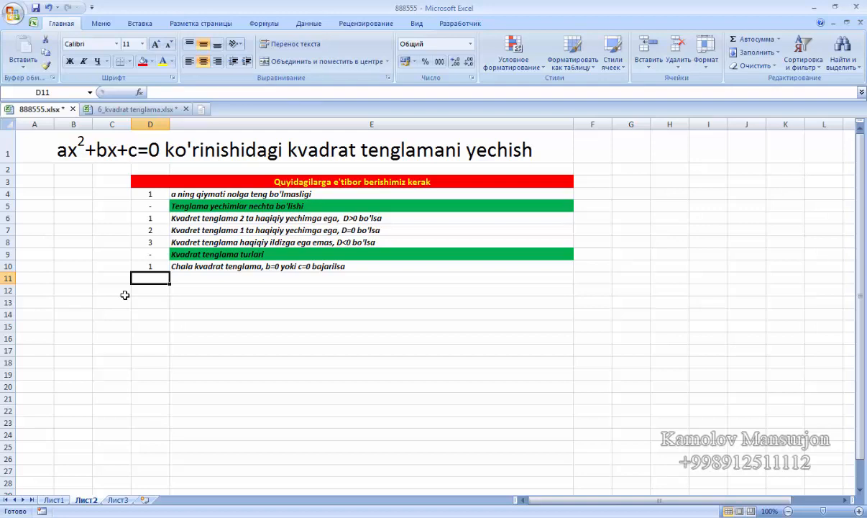
Step: Add list item 2 in row 11 with the text "Aks holda to'la kvadrat tenglama" in E11
text(2)
key(Tab)
text(Aks holda to'la kvadrat tenglama)
key(Return)
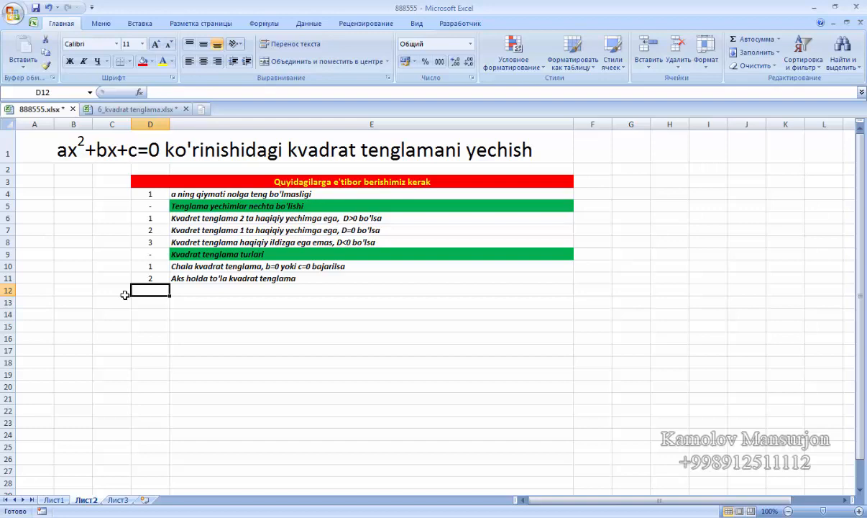
Step: Label the coefficient cells A3, A4 and A5 with "a=", "b=" and "c="
click(42, 180)
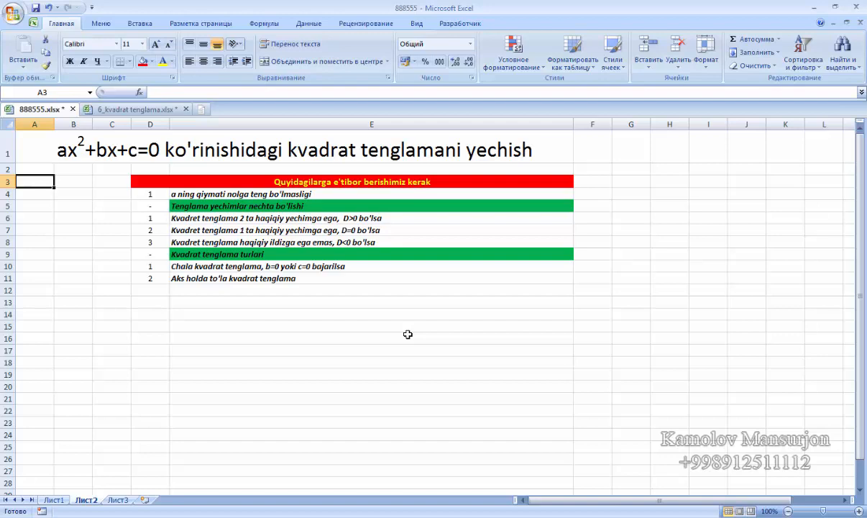
text(a=)
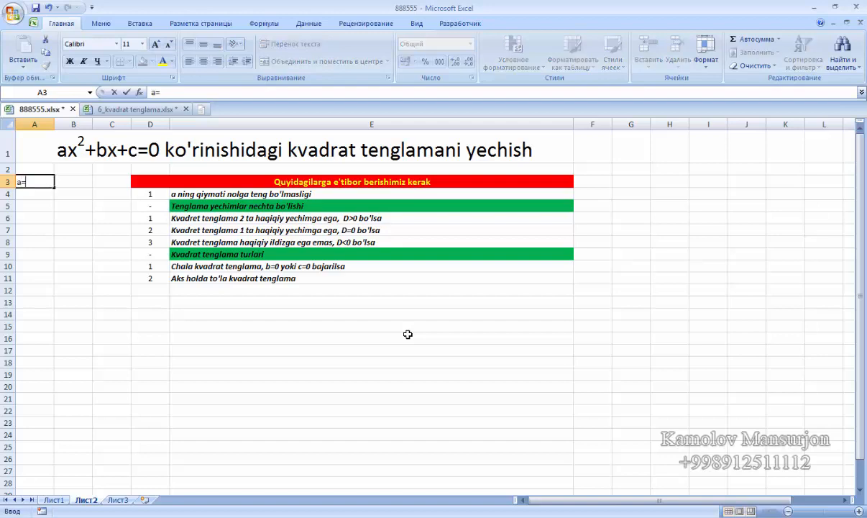
key(Return)
text(b=)
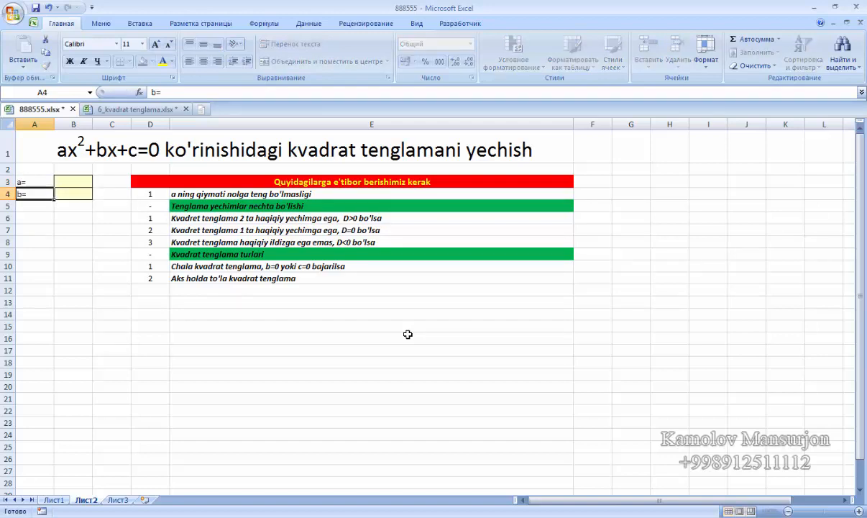
key(Return)
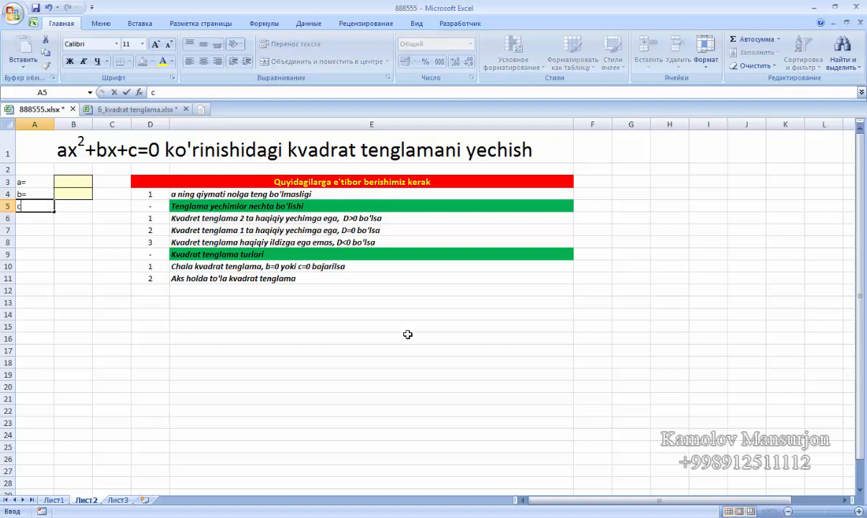
text(c=)
key(Return)
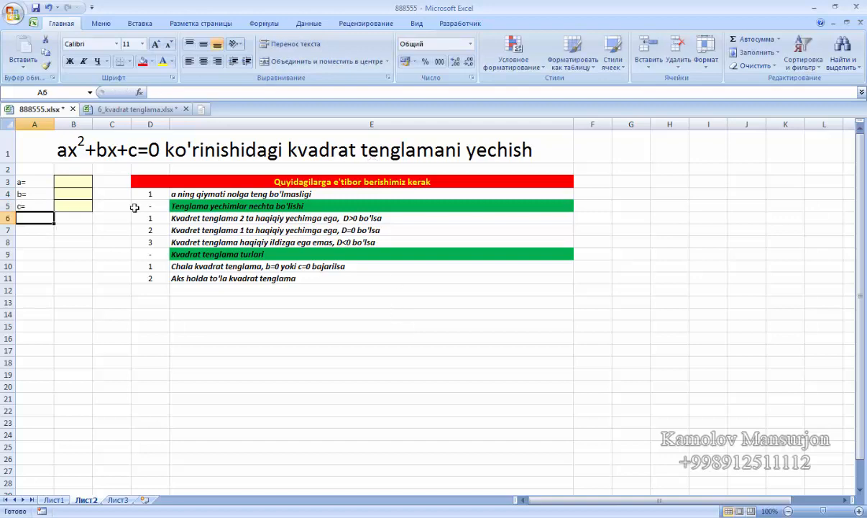
Step: Enter the coefficient values 5, 6 and 7 in B3, B4 and B5
click(68, 194)
click(85, 185)
click(90, 194)
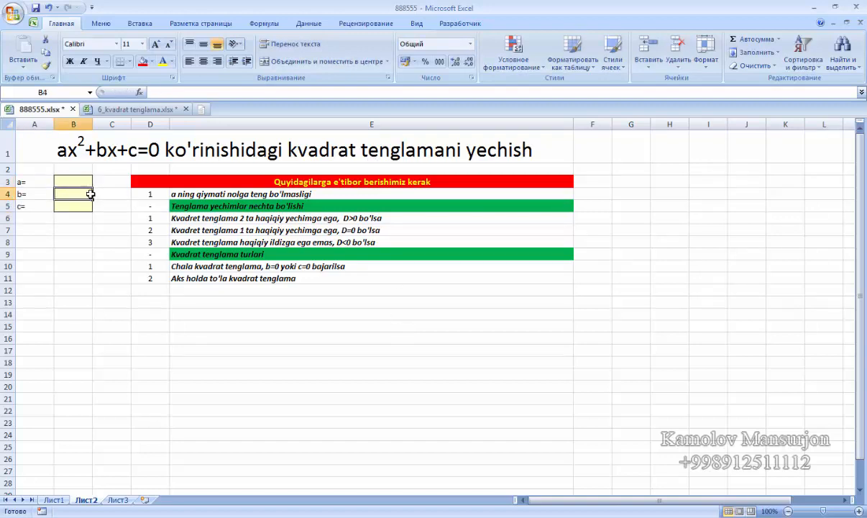
click(87, 204)
key(Up)
key(Up)
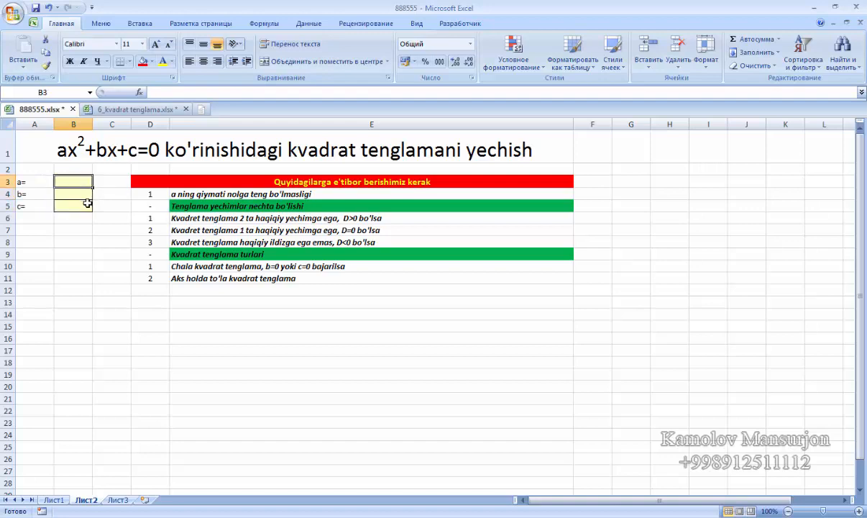
text(5)
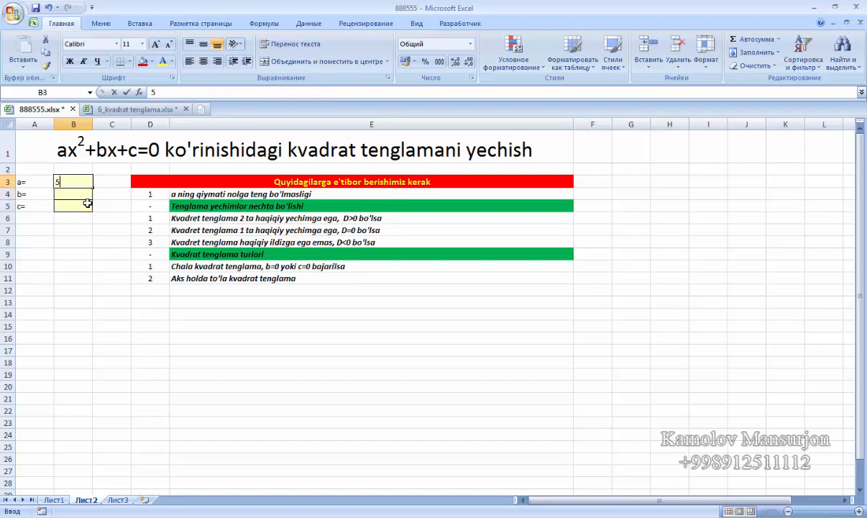
key(Return)
text(6)
key(Return)
text(7)
key(Return)
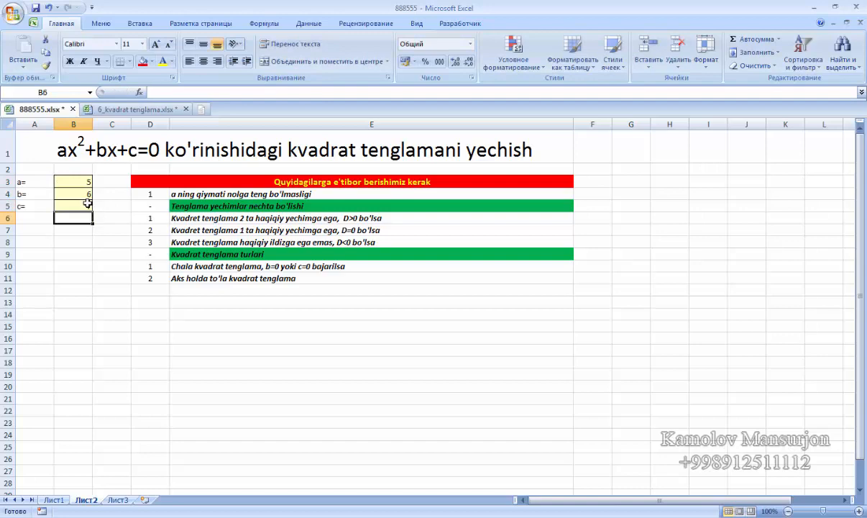
Step: Label cell A7 with "D=" for the discriminant
key(Down)
key(Left)
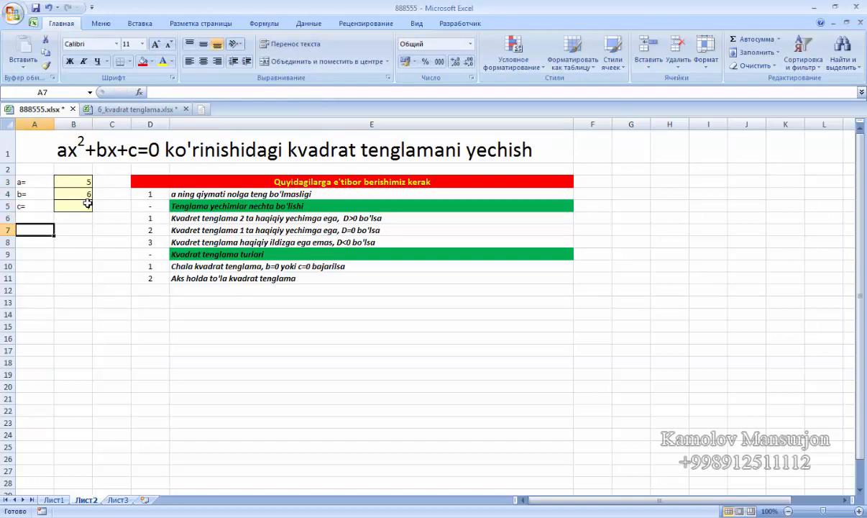
text(D=)
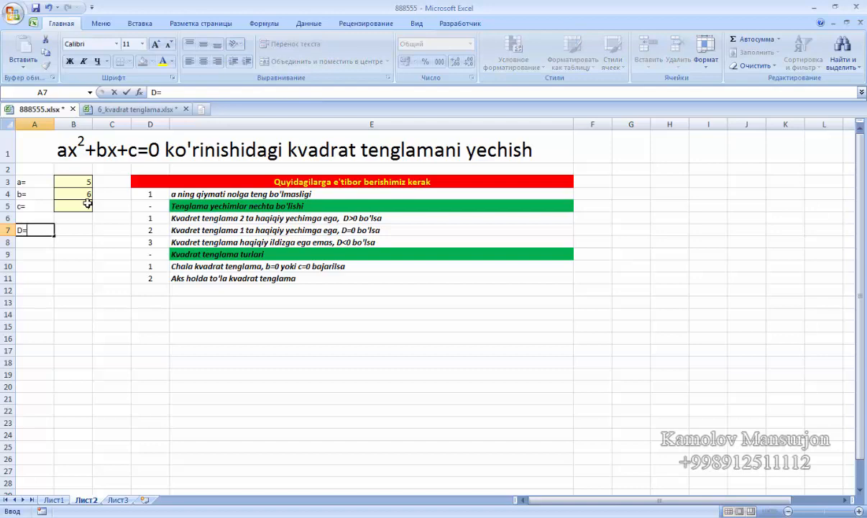
key(Tab)
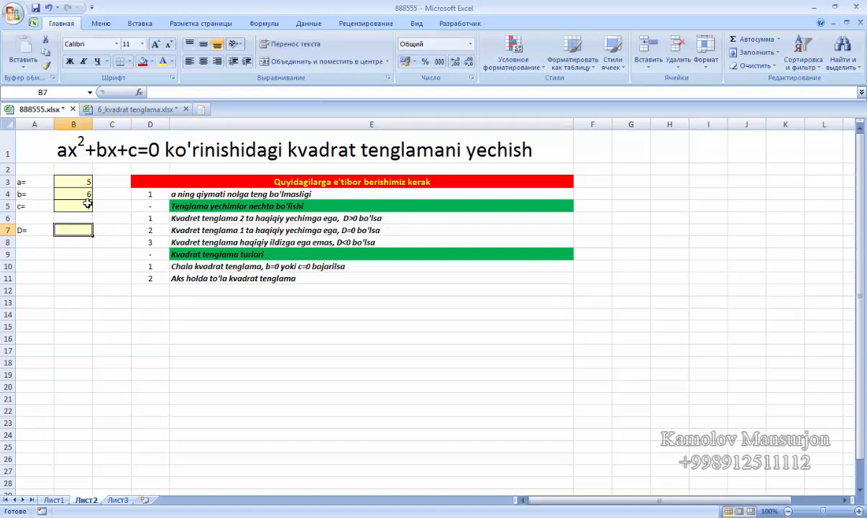
Step: Calculate the discriminant in B7 with the formula =B4^2-4*B3*B5
text(=)
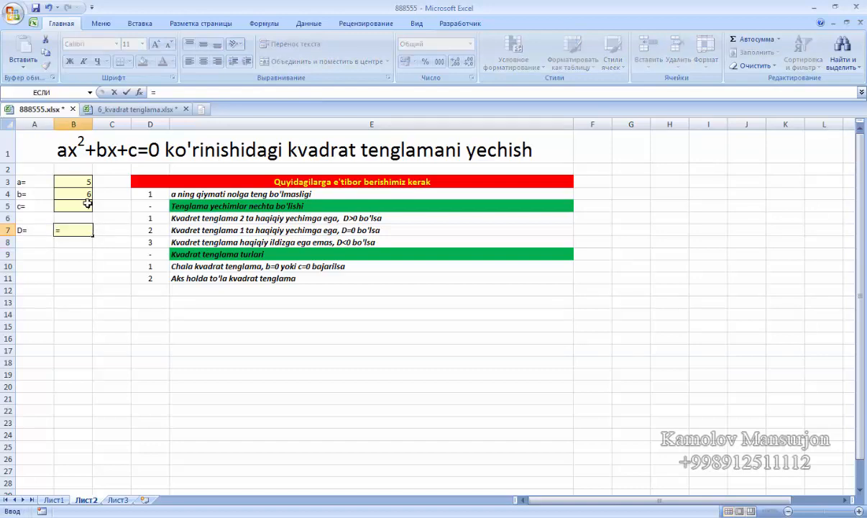
click(79, 193)
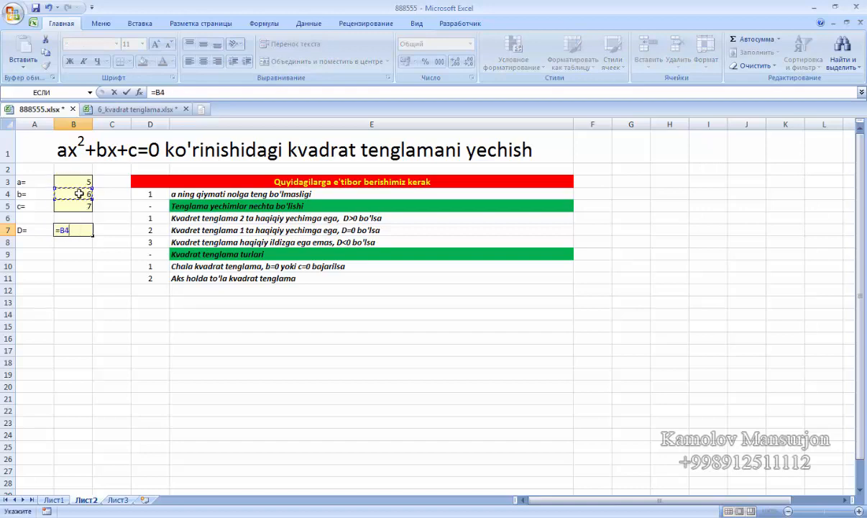
text(^2-4*)
click(78, 182)
text(*)
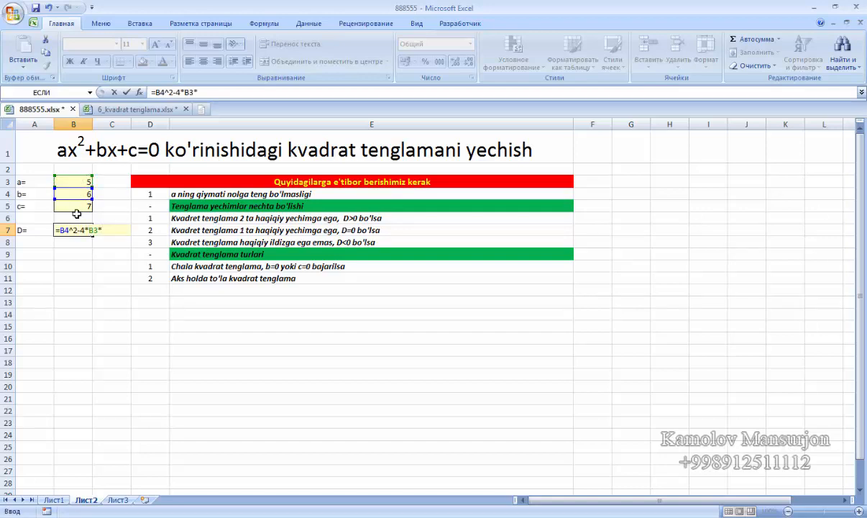
click(78, 206)
key(Return)
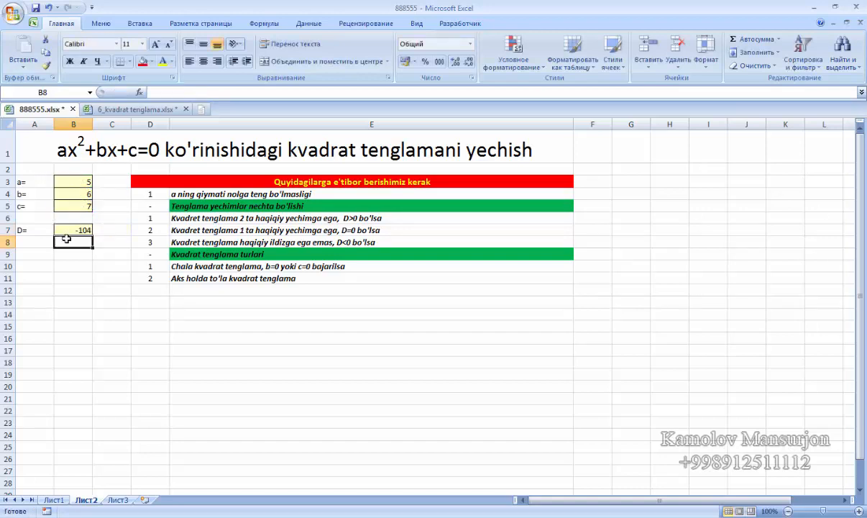
click(66, 231)
Step: Begin an ЕСЛИ formula in A13 that tests whether coefficient a is zero, using the condition B3=0
click(34, 254)
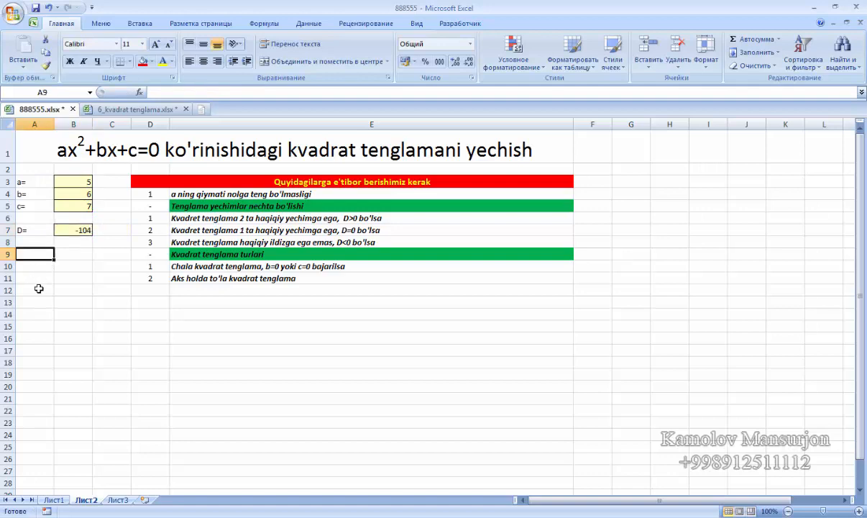
click(39, 289)
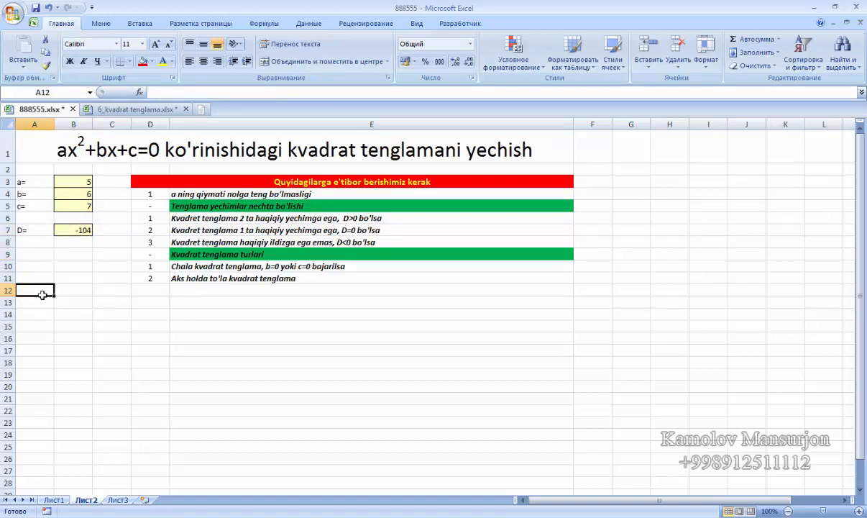
click(37, 302)
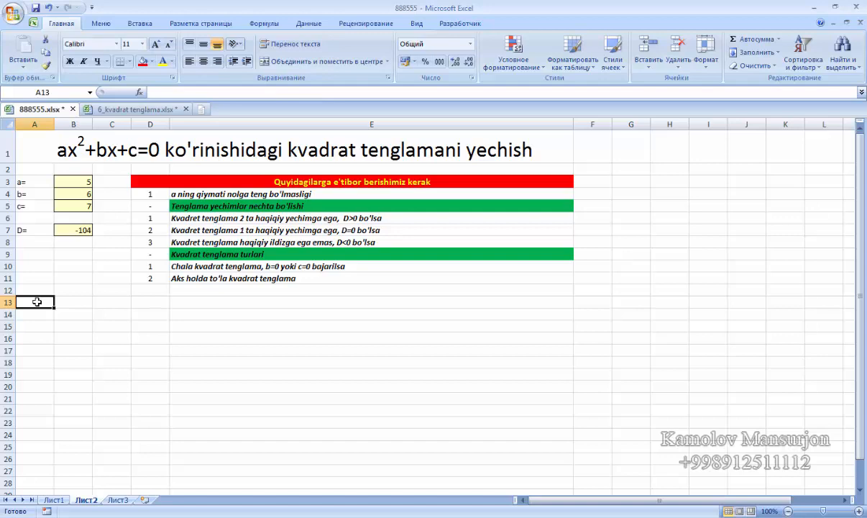
text(=)
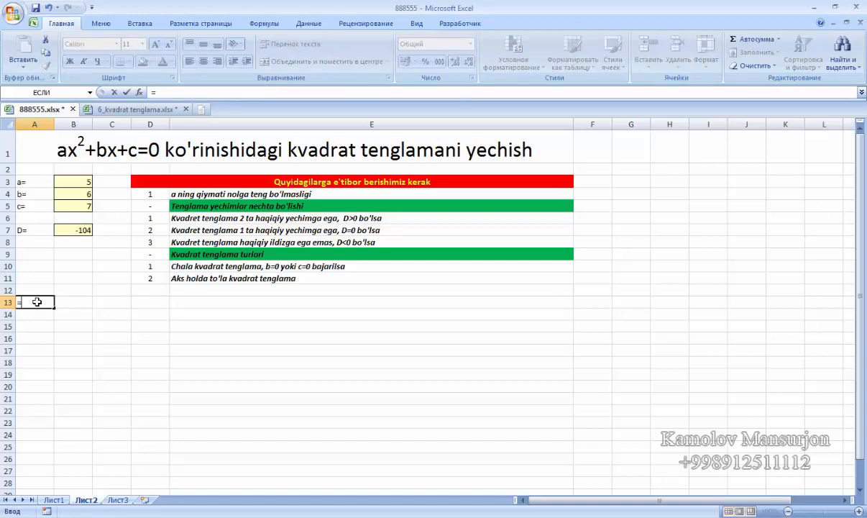
text(есл)
key(Tab)
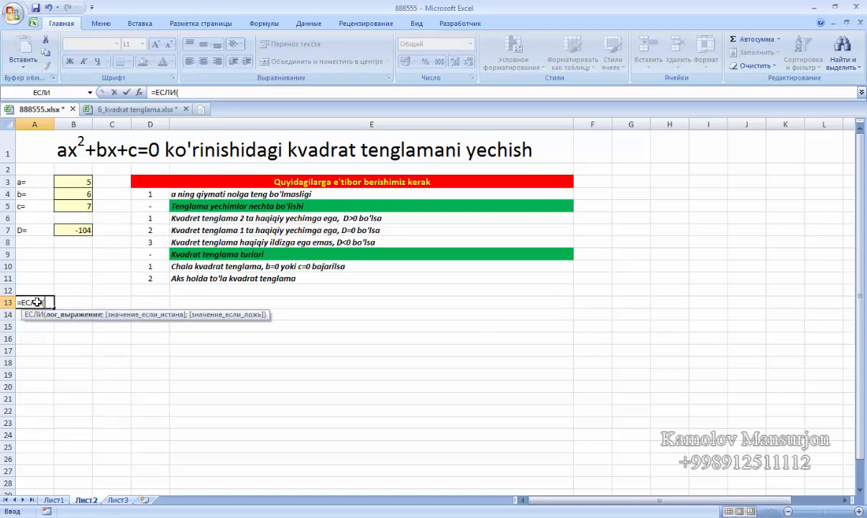
click(73, 184)
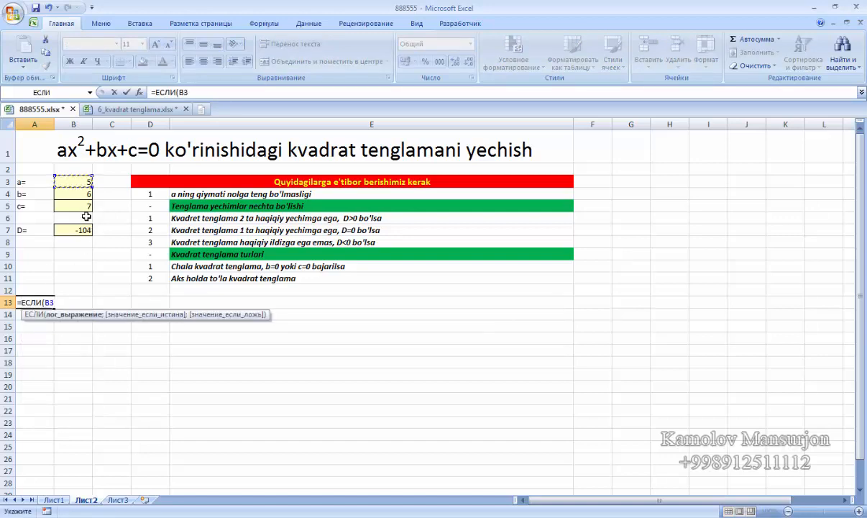
text(<)
key(BackSpace)
text(=0;)
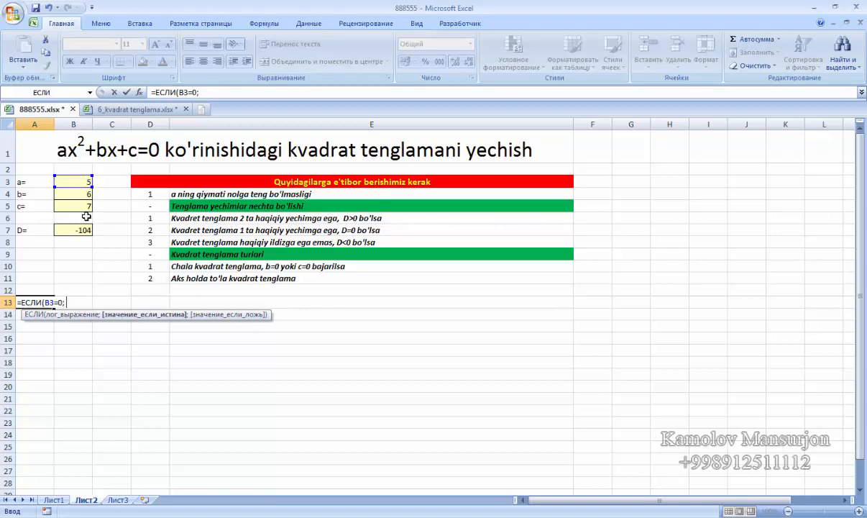
Step: Complete the A13 formula with the message "Kvadrat tenglamaning bosh koef.i nolga teng bo'lmasligi kerak" when true and an empty string otherwise
text( "Kvadrat tengla)
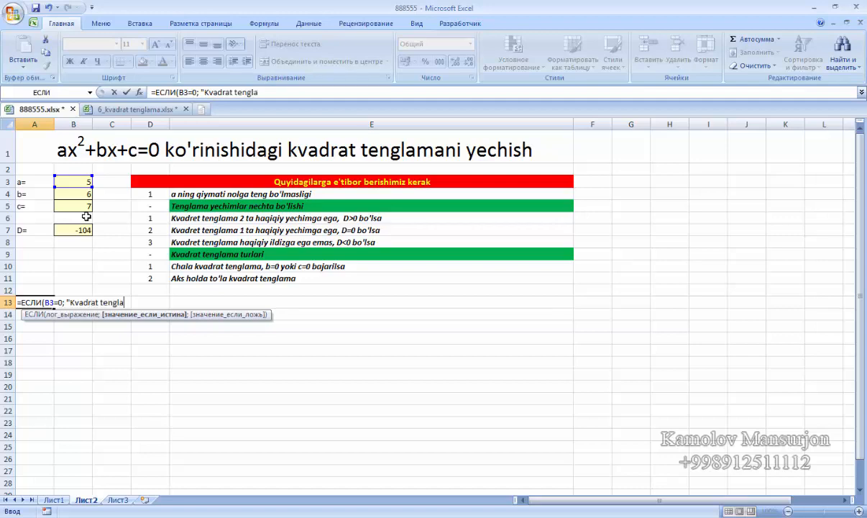
text(maning bosh ko)
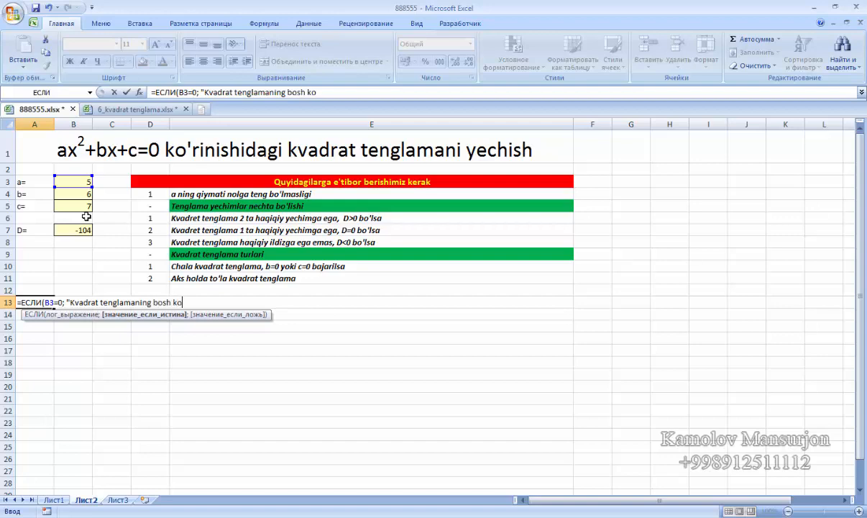
text(ef.i nolga teng)
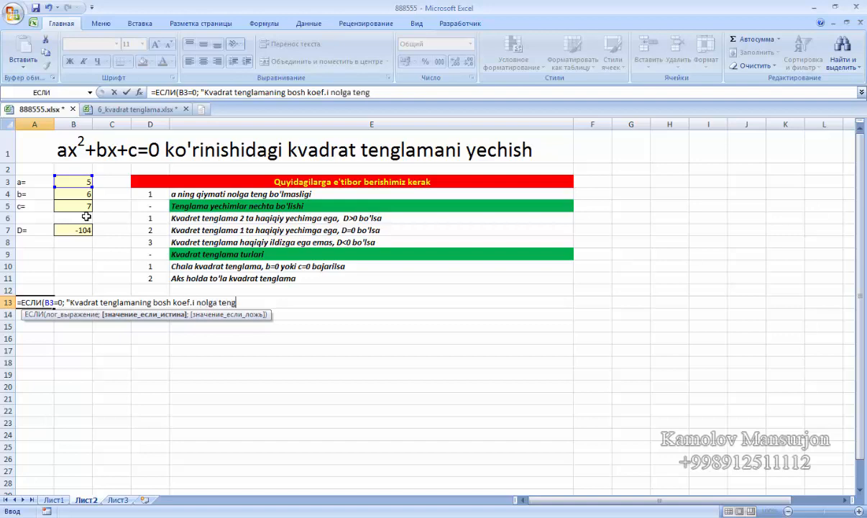
text( bo'lmasl)
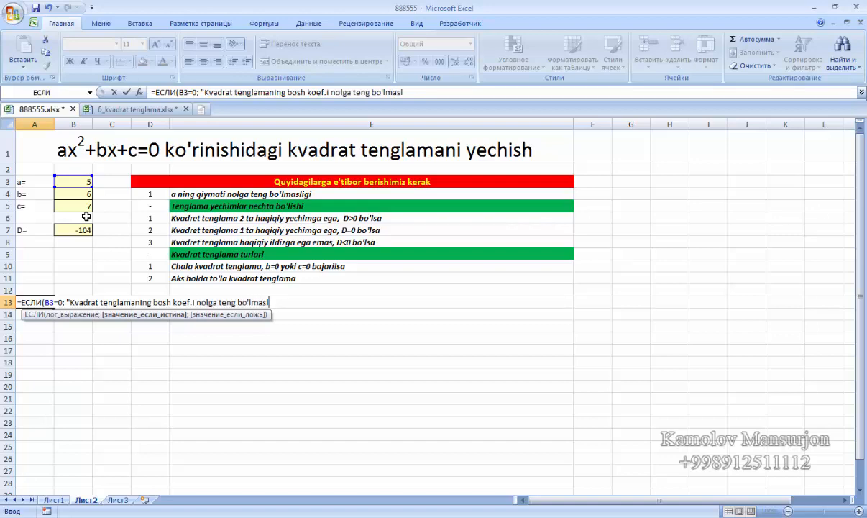
text(igi kerak";)
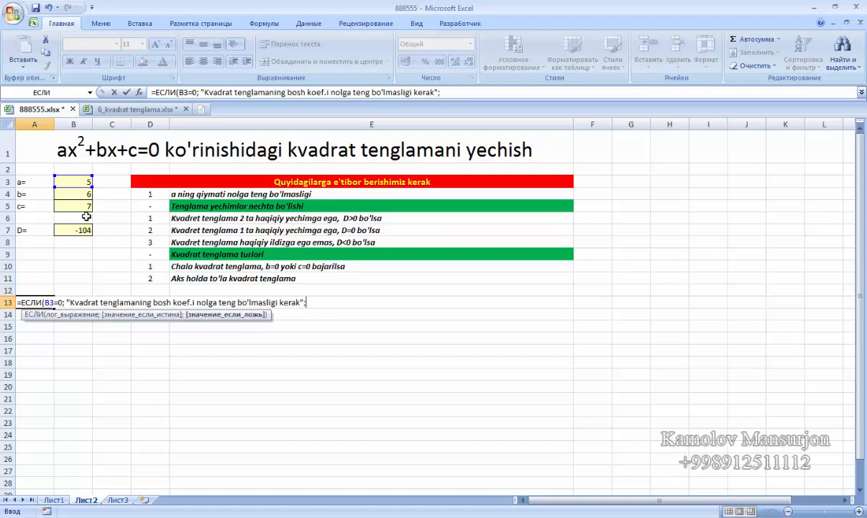
text(""))
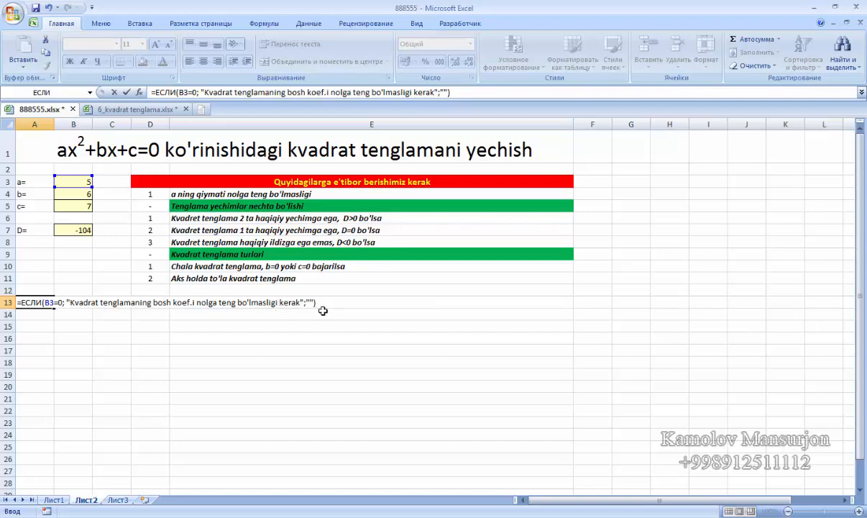
key(Return)
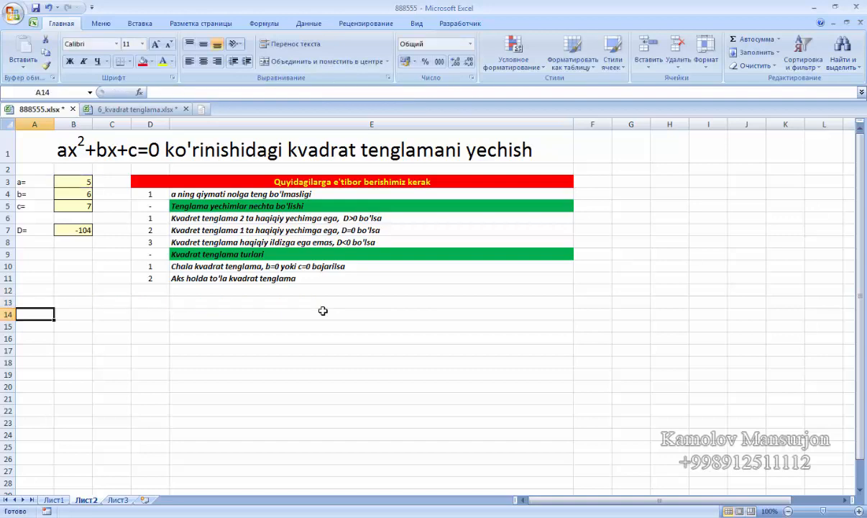
Step: Test the A13 message by setting coefficient a in B3 to 0, and restore the value to 5
click(91, 183)
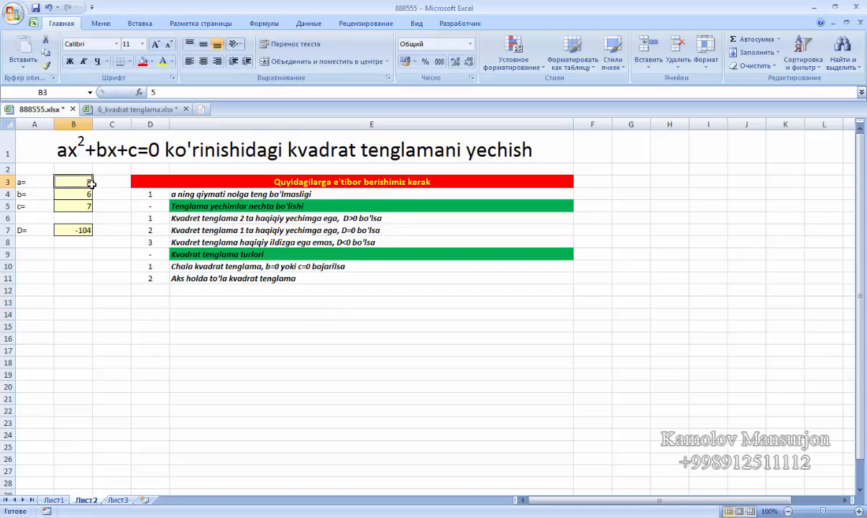
text(0)
key(Return)
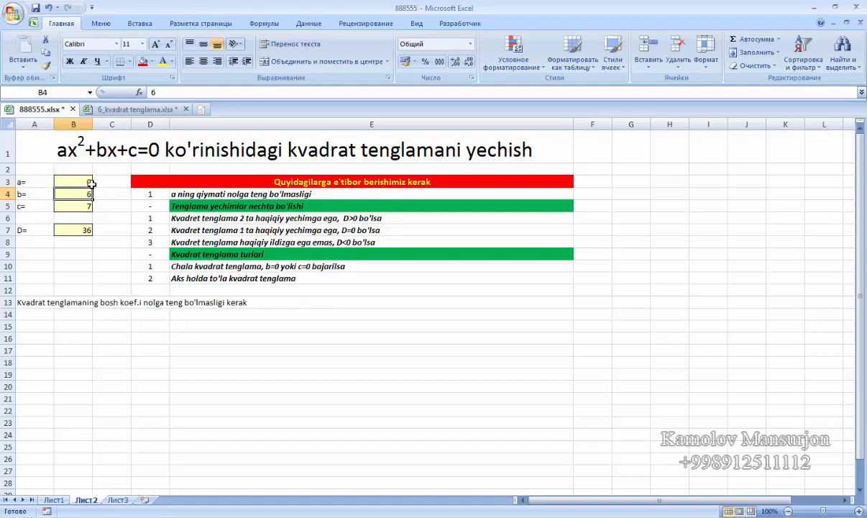
click(92, 183)
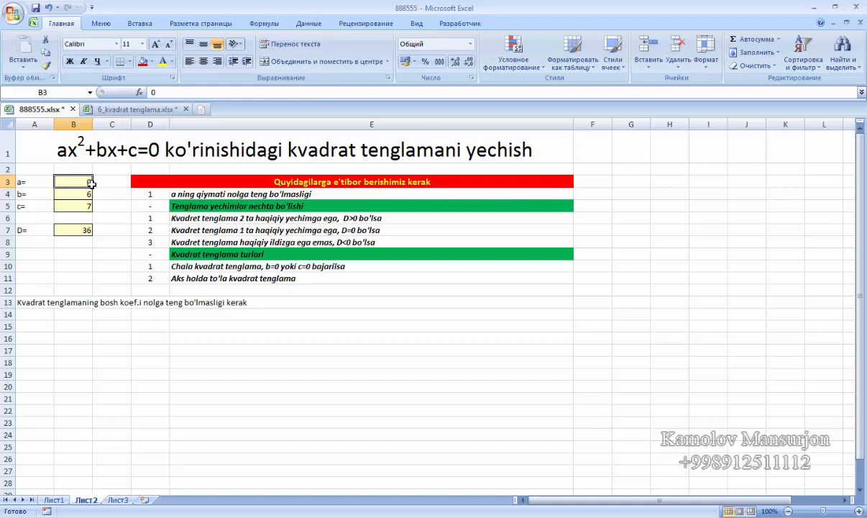
key(Return)
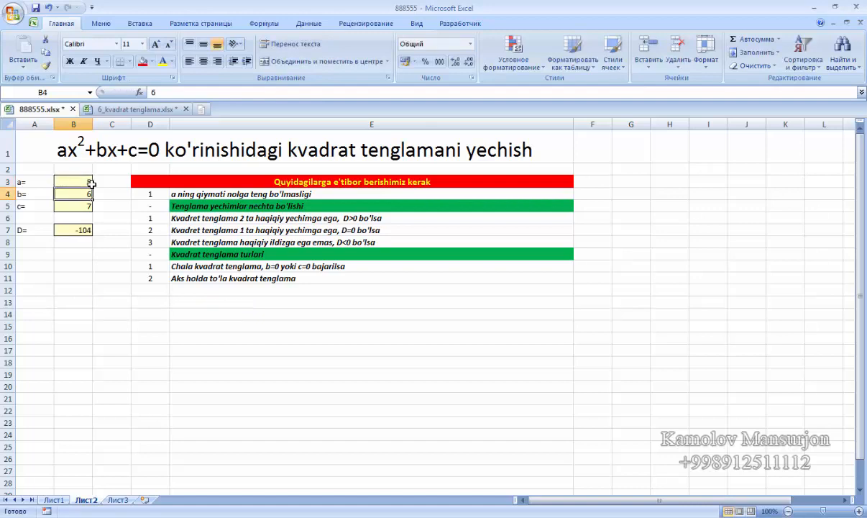
Step: Set coefficient a in B3 to 1
click(92, 184)
text(1)
key(Return)
key(Down)
key(Down)
key(Down)
key(Down)
key(Down)
key(Down)
key(Down)
key(Down)
key(Down)
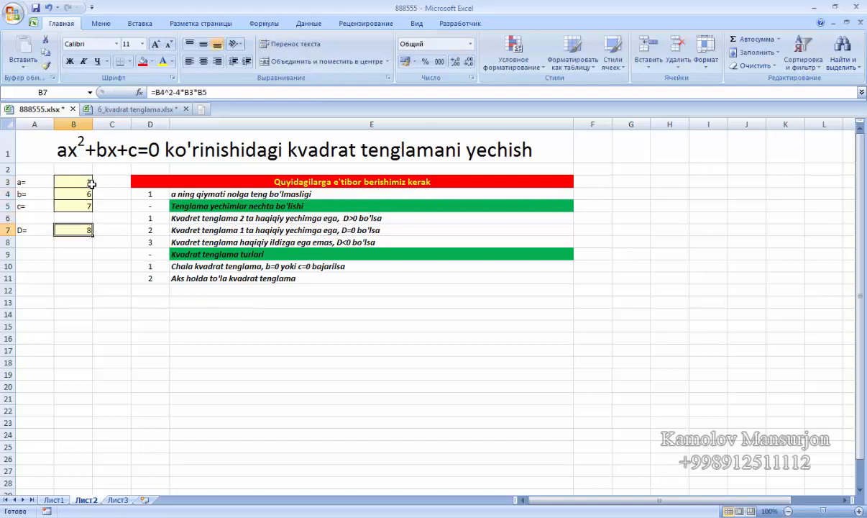
key(Left)
key(Down)
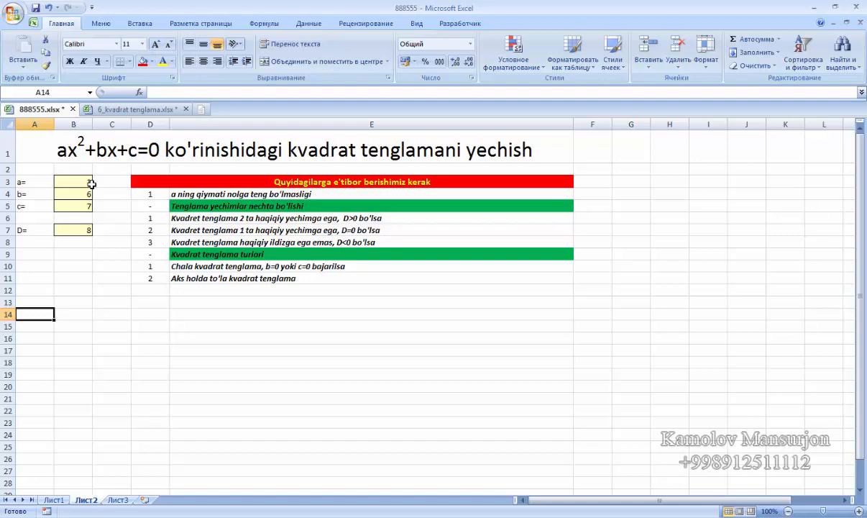
text(=tc)
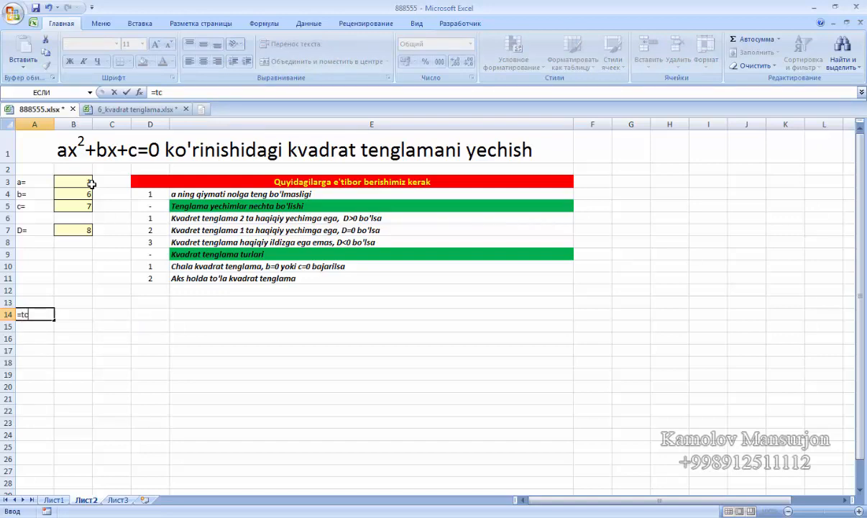
key(BackSpace)
key(BackSpace)
key(Up)
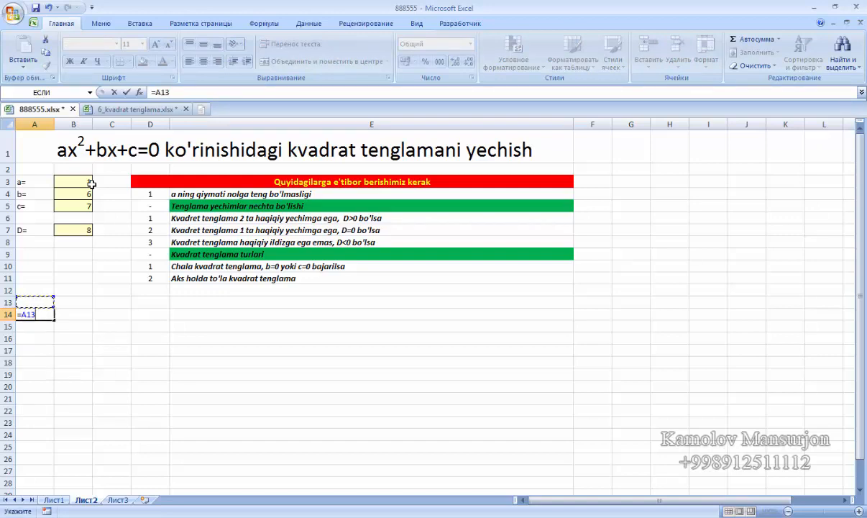
key(Down)
key(Escape)
Step: Edit the A13 formula and replace its empty-string alternative with a nested ЕСЛИ function
key(Up)
key(F2)
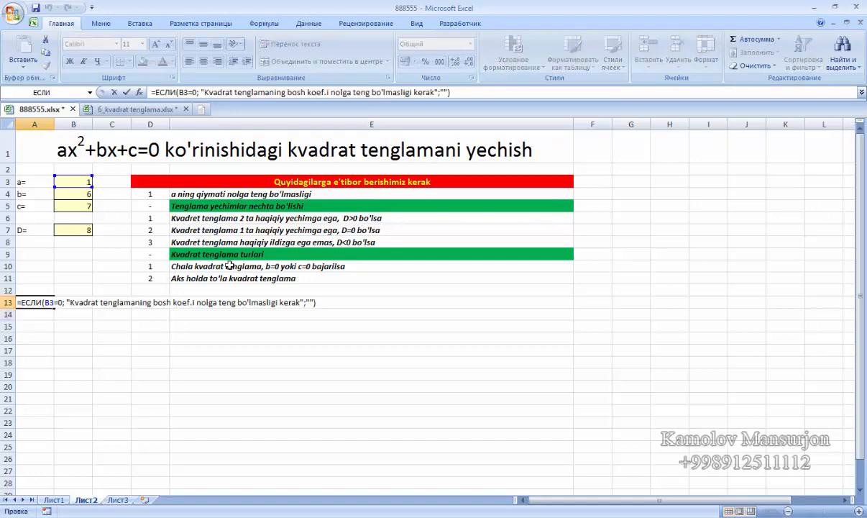
click(311, 302)
key(BackSpace)
key(BackSpace)
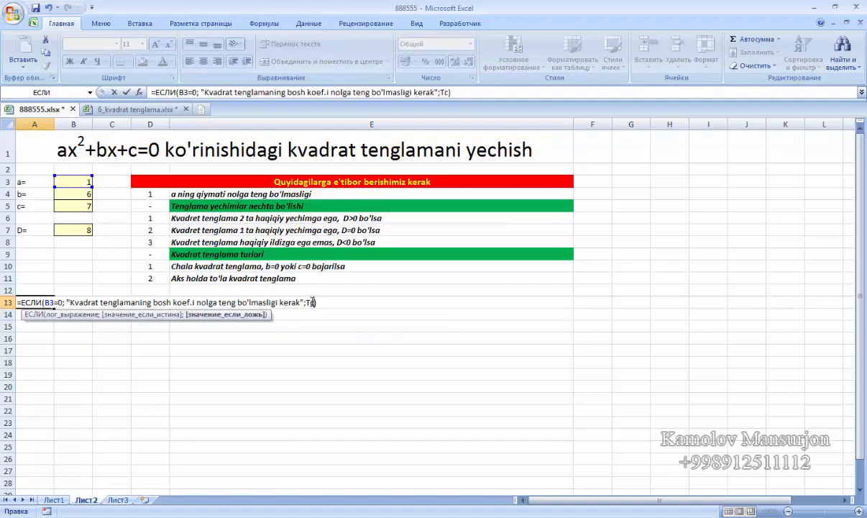
text(Е)
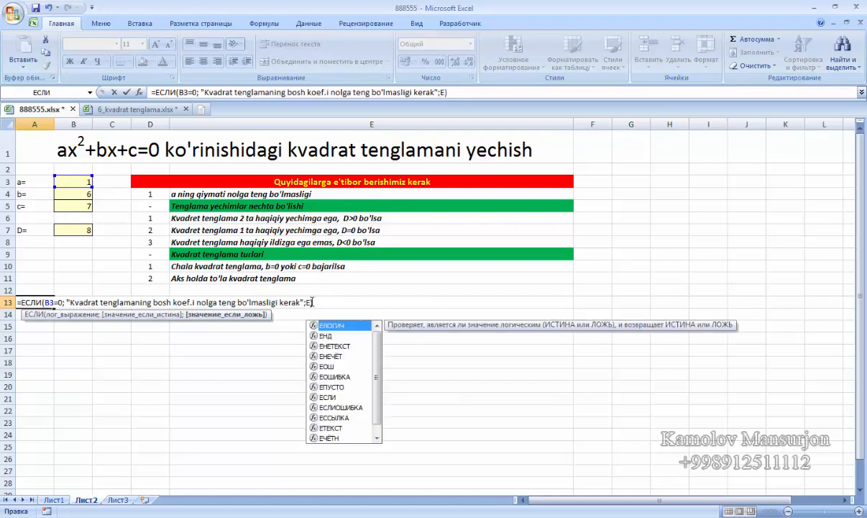
text(СЛИ()
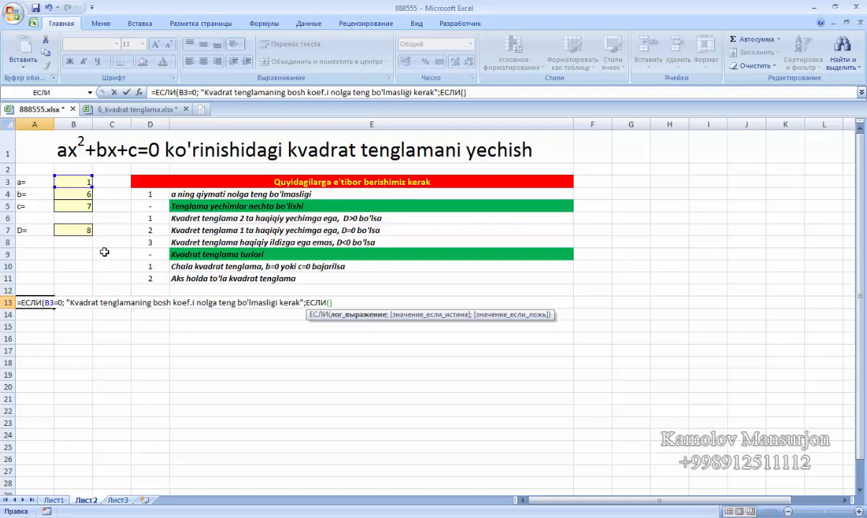
Step: Give the nested ЕСЛИ in A13 the condition ИЛИ(B4=0; B5=0)
text(ИЛИ()
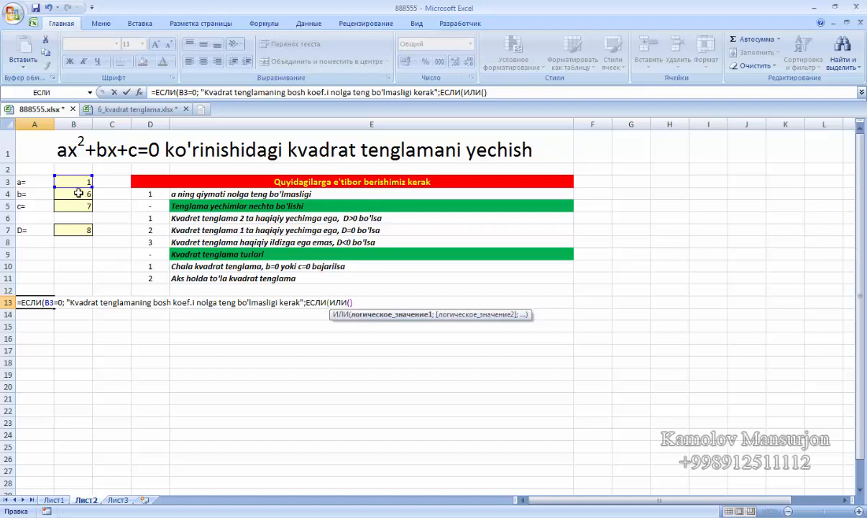
click(78, 193)
text(=)
text(0)
text())
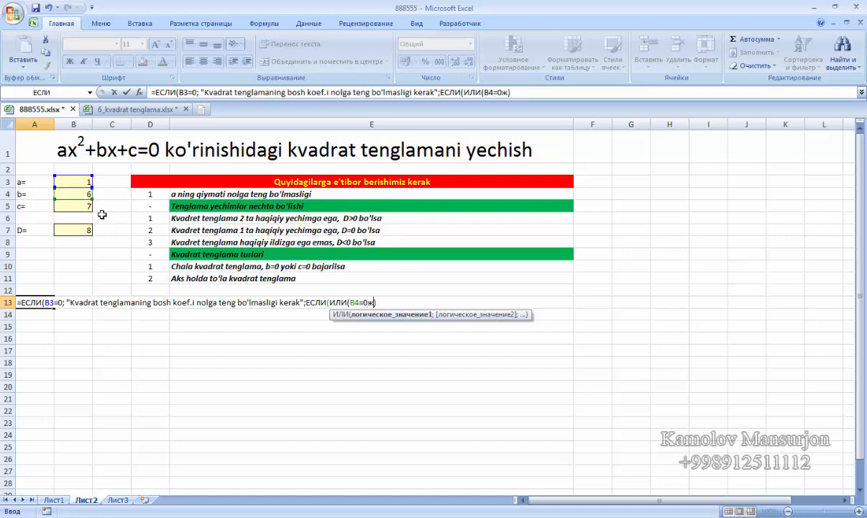
text(;)
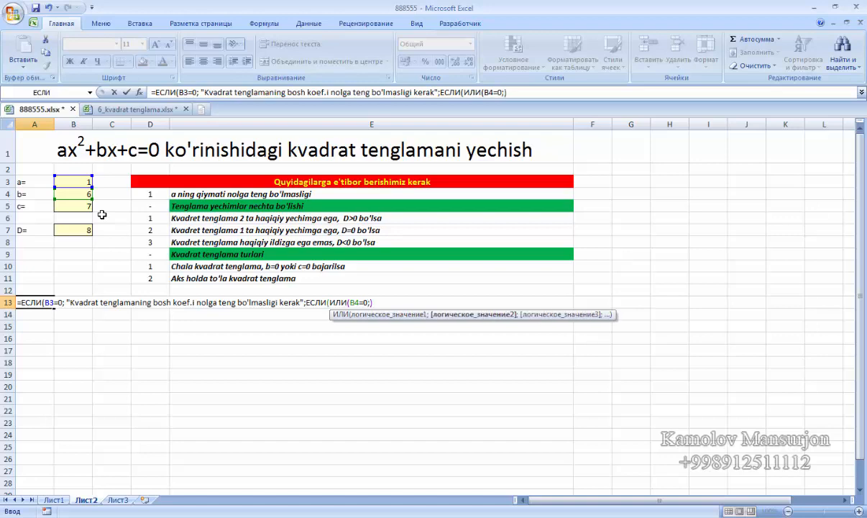
click(85, 205)
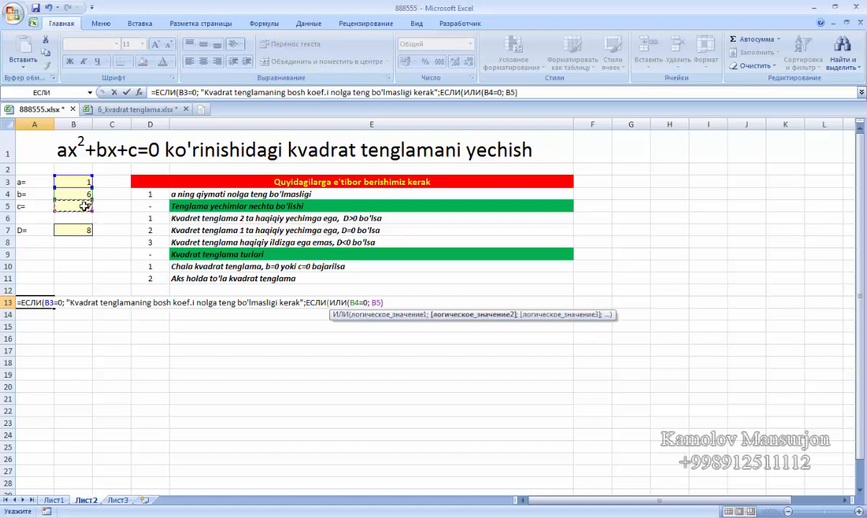
text(=0)
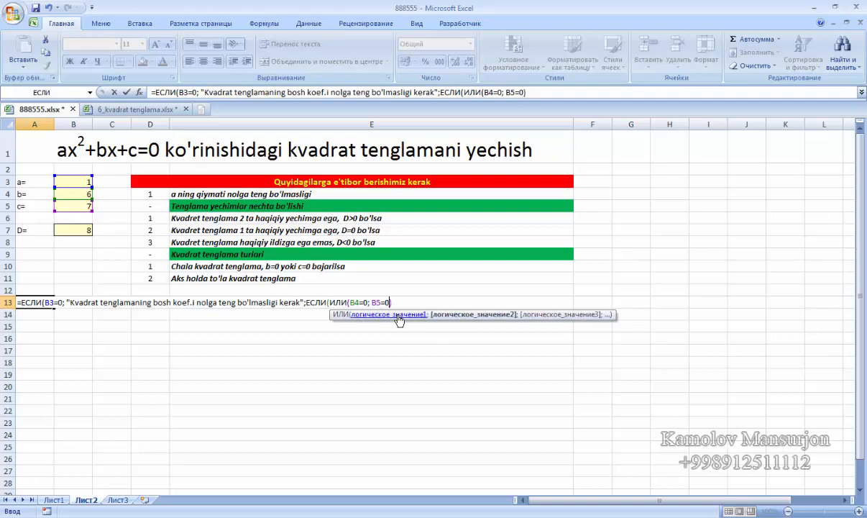
Step: Close the condition ИЛИ(B4=0; B5=0) in A13's nested ЕСЛИ and add the separator for the value if true
key(Return)
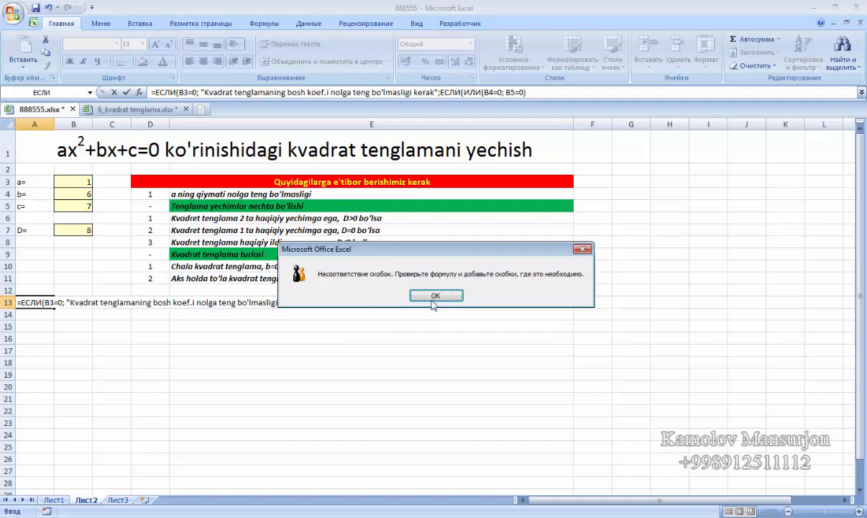
click(431, 295)
text())
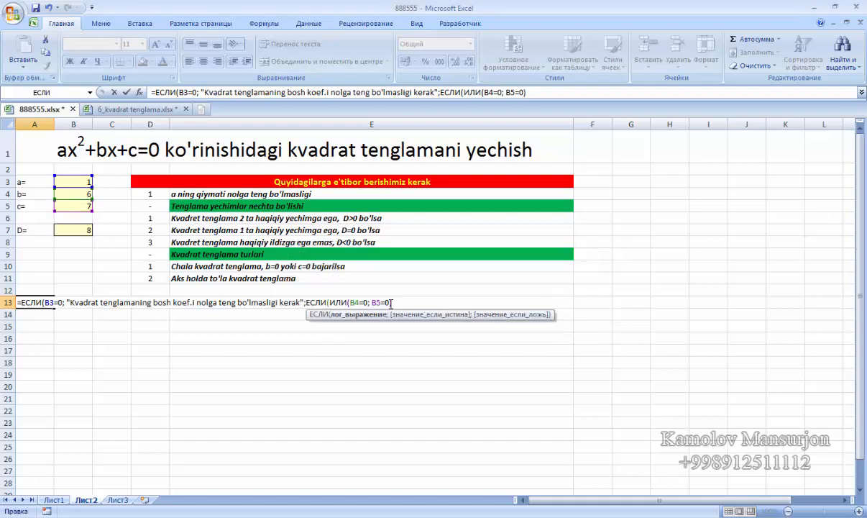
click(374, 321)
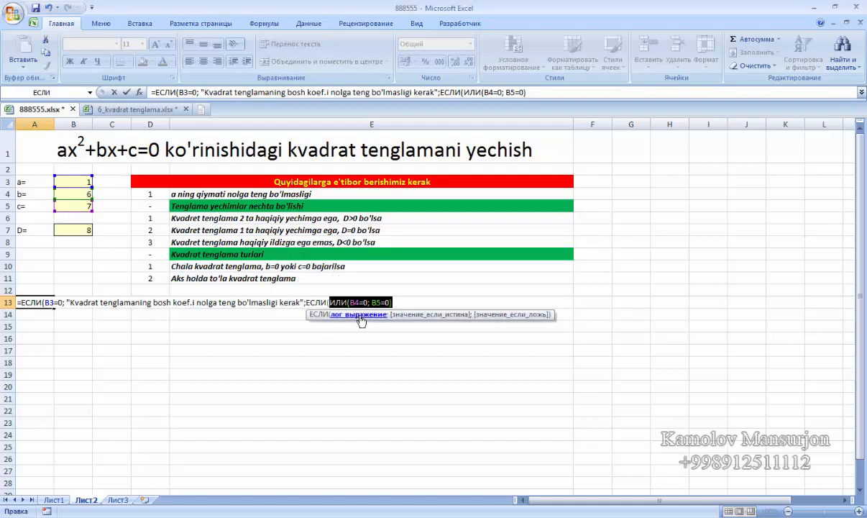
click(403, 303)
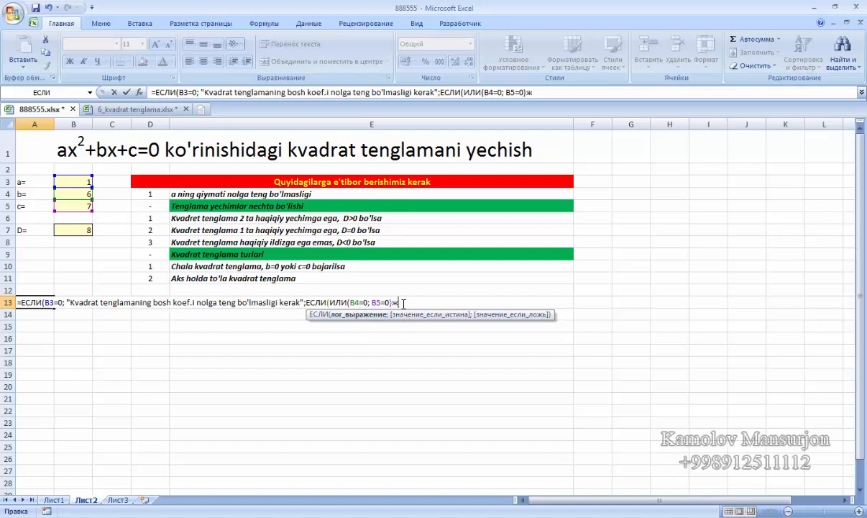
text(;)
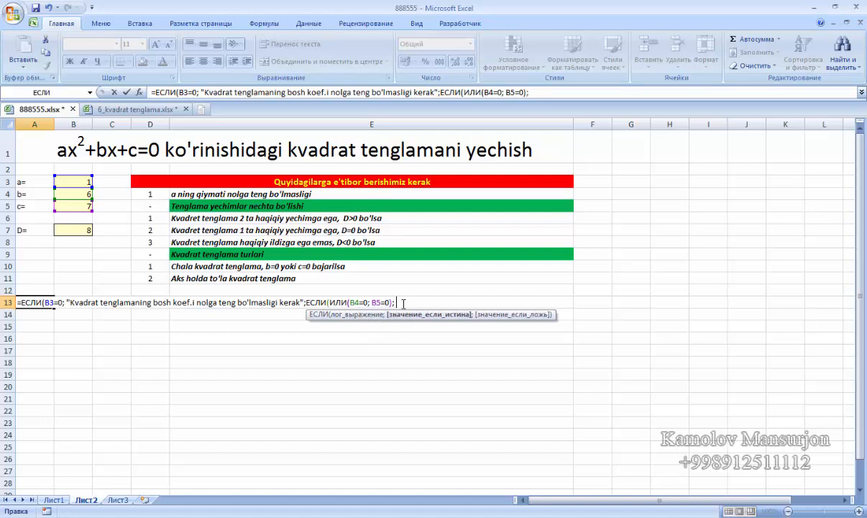
Step: Complete the A13 formula with "Chala kvadrat tenglama" as the nested ЕСЛИ's true value and "To'la kvadrat tenglama" as its false value
text( "Chala kvadrat)
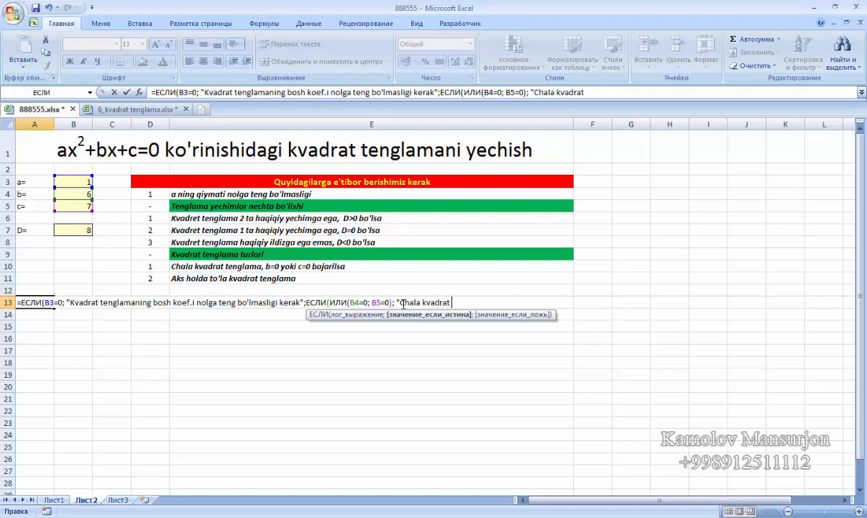
text( tenglama)
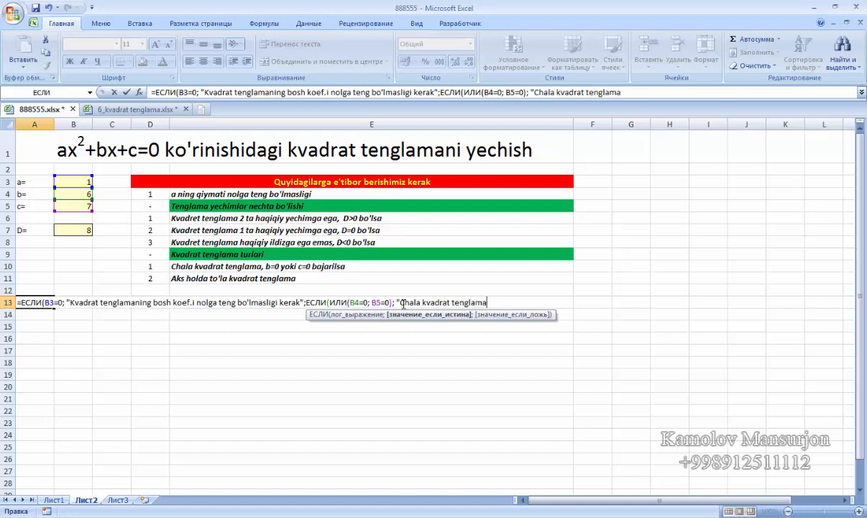
text("; "To'la)
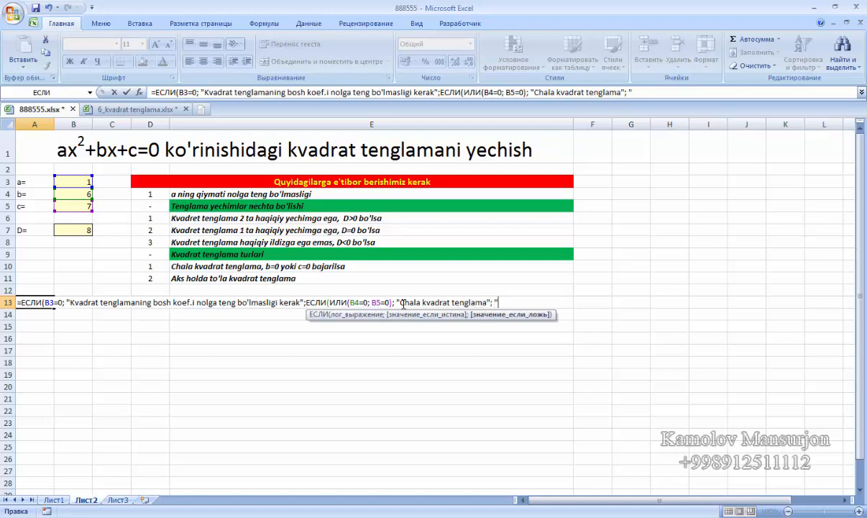
text( kvadrat)
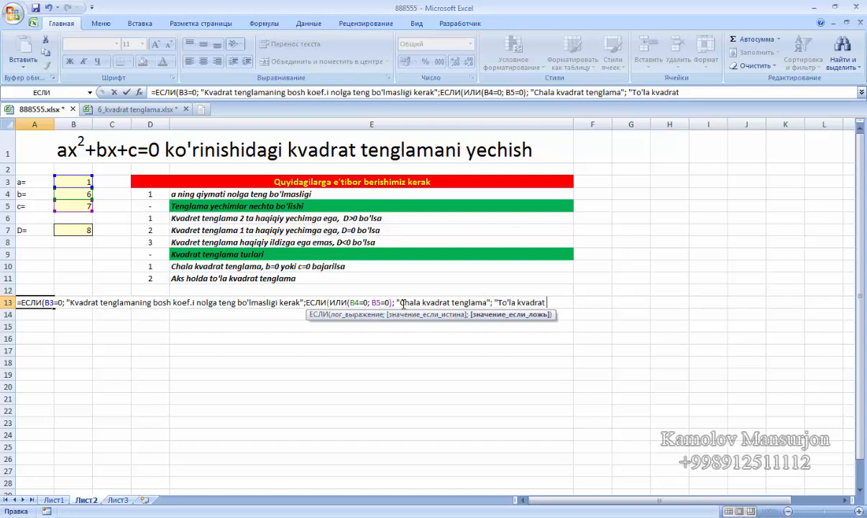
text( tenglama")
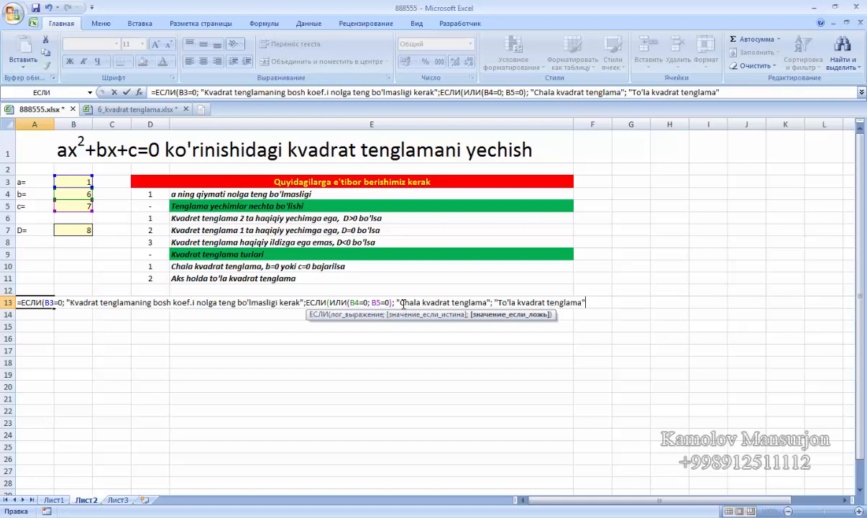
text()))
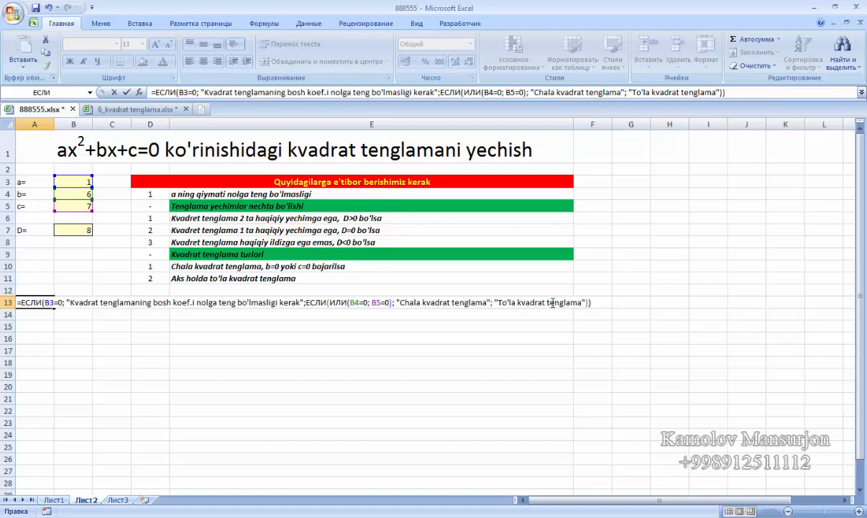
key(Return)
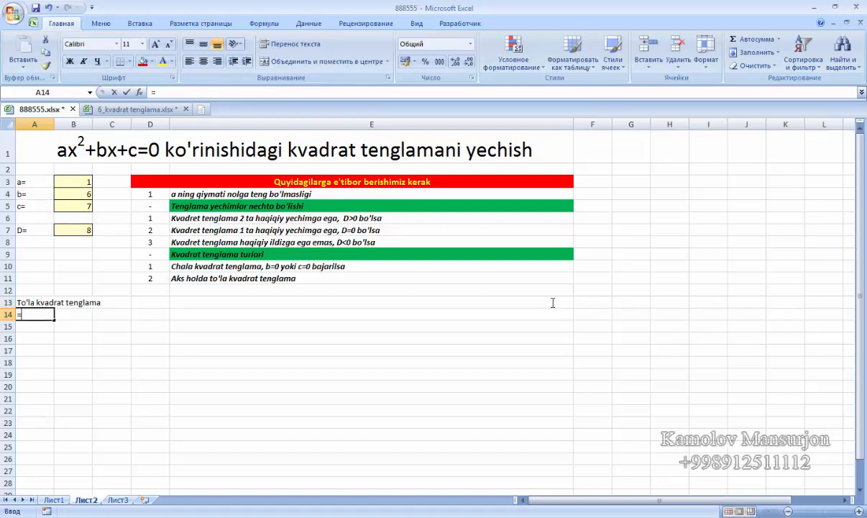
Step: Start an ЕСЛИ formula in A14 with the condition B7>0 and the true value "2 ta haqiqiy ildizga ega"
text(=)
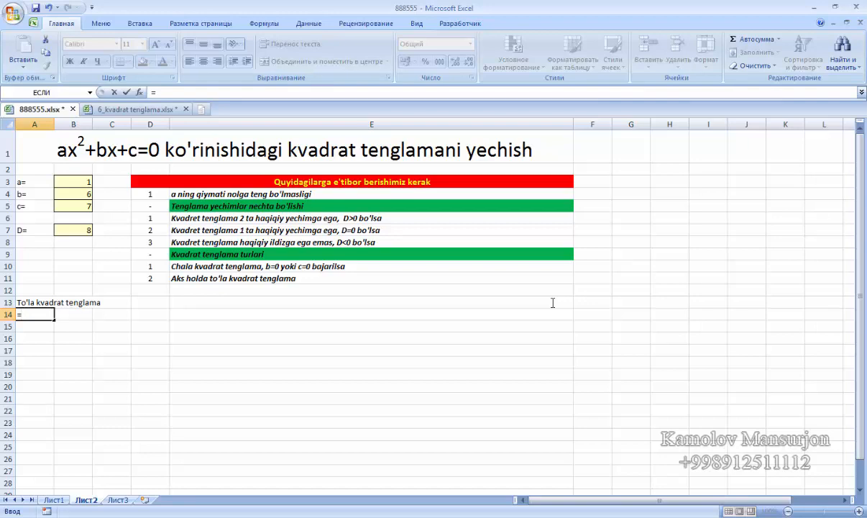
text(ЕСЛИ()
click(82, 231)
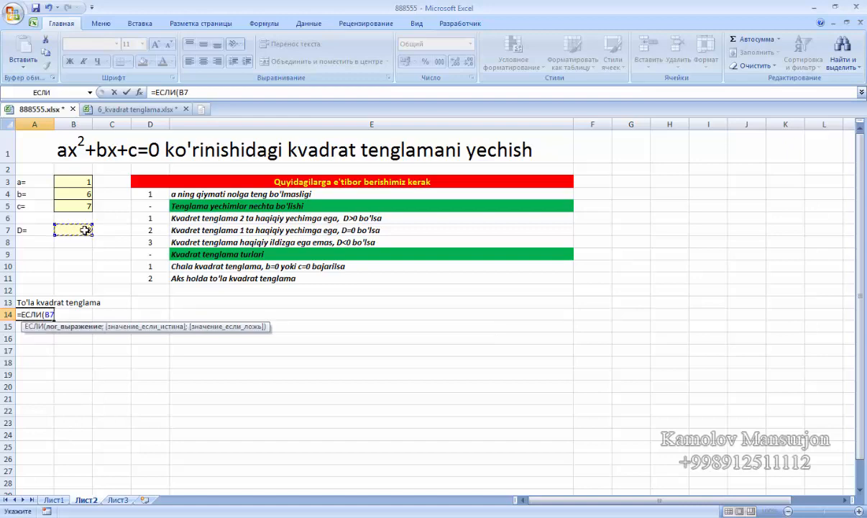
text(>0; ")
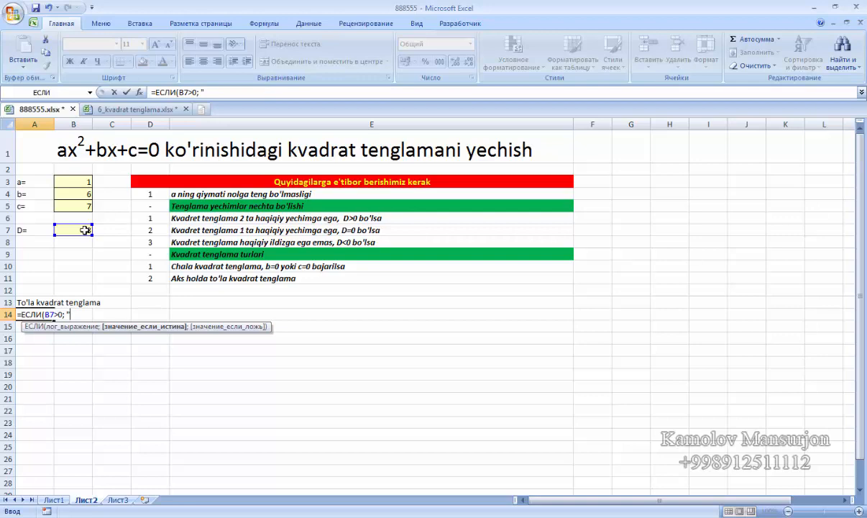
text(2 ta haqiqiy ildiz)
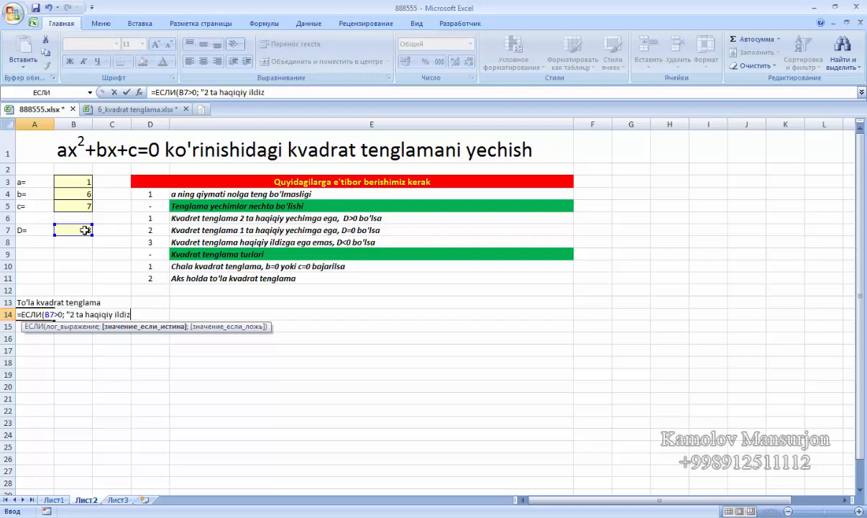
text(ga ega";)
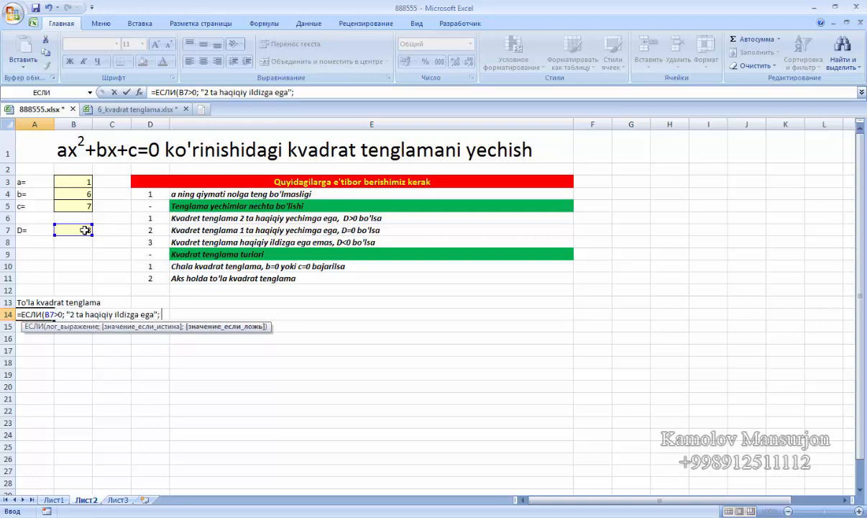
Step: Add a nested ЕСЛИ with the condition B7=0 as the false value of the A14 formula
text( ЕСЛИ()
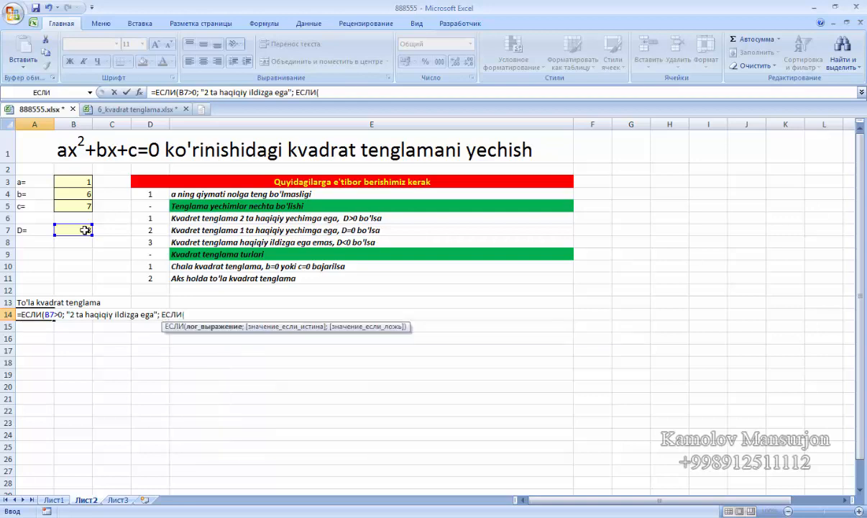
click(85, 230)
text(=0; )
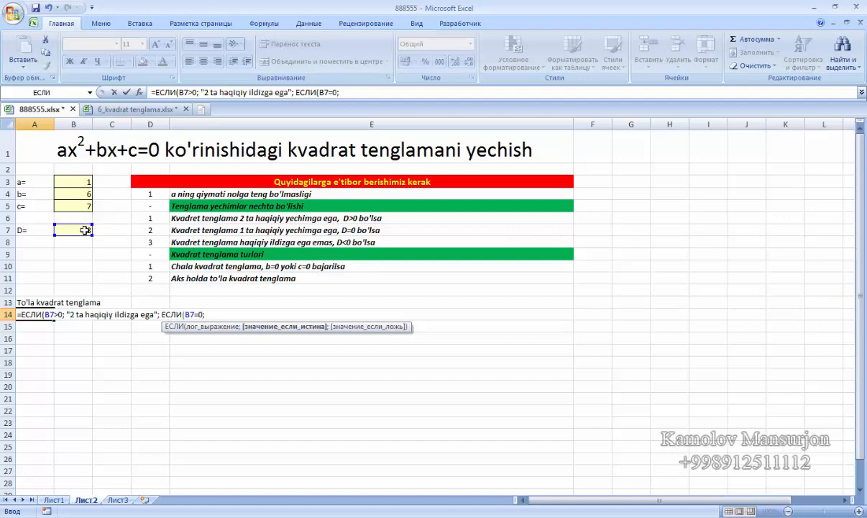
Step: Give the nested ЕСЛИ in A14 the true value "1 ta haqiqy ildizga ega"
text(")
text(Kvad)
key(BackSpace)
key(BackSpace)
key(BackSpace)
key(BackSpace)
text(1 ta)
text( haqiqiy)
text( ildi)
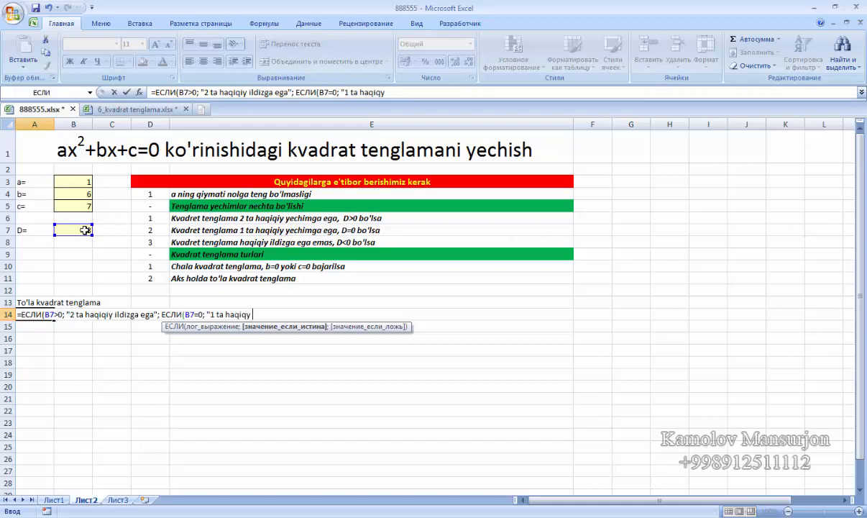
key(alt)
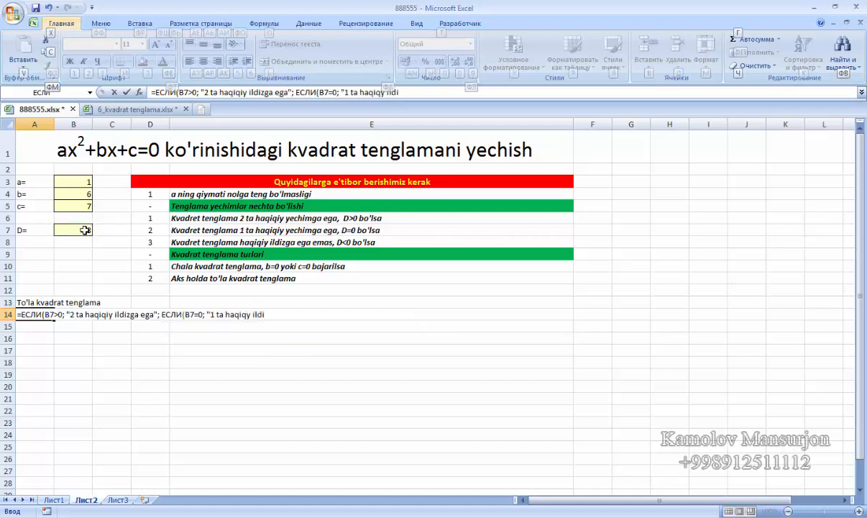
click(270, 314)
text(z)
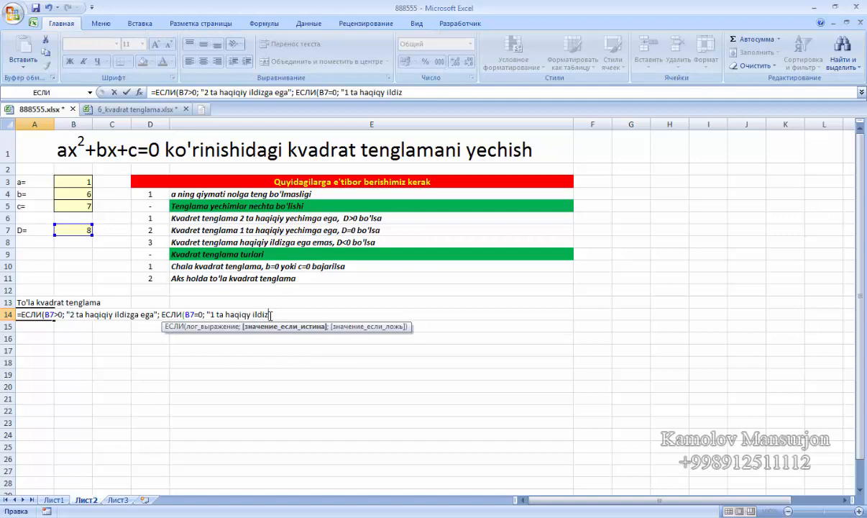
text(ga ega";)
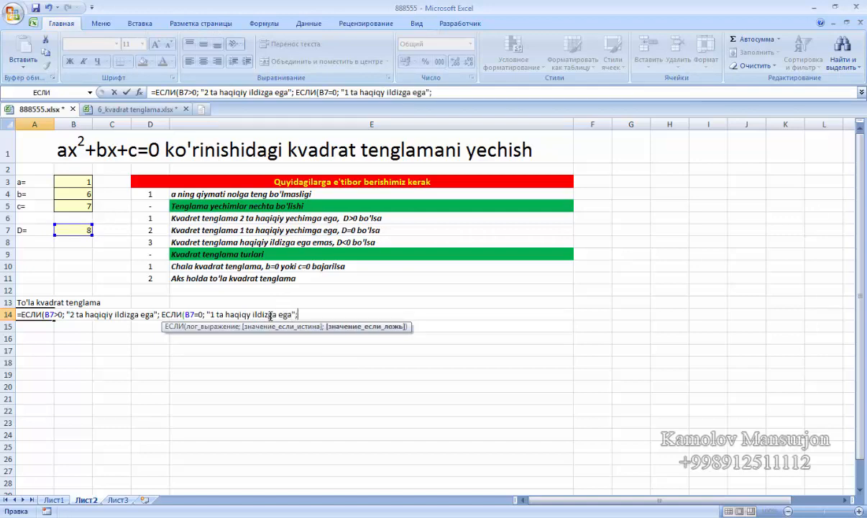
Step: Complete the A14 formula with "yechim ega emas" as the nested ЕСЛИ's false value
text( ")
text(yechim)
text(eg)
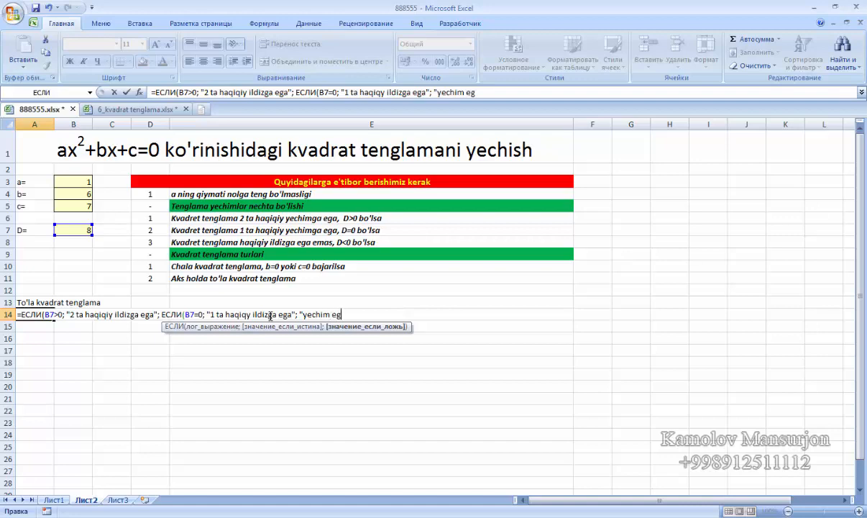
text(a emas"))
text(;)
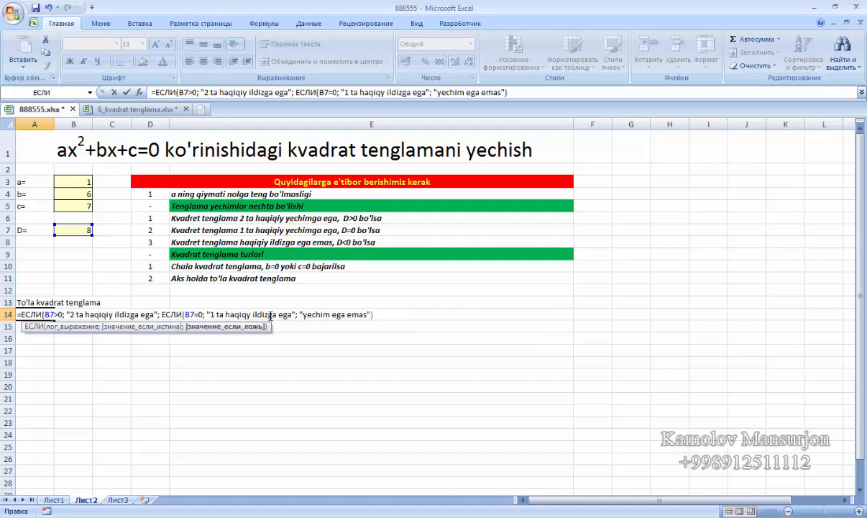
key(BackSpace)
text())
key(Return)
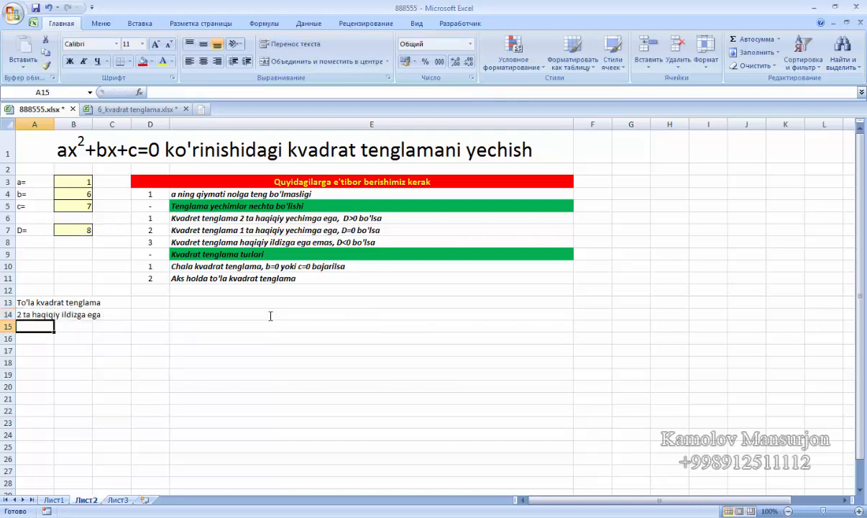
key(Up)
key(Up)
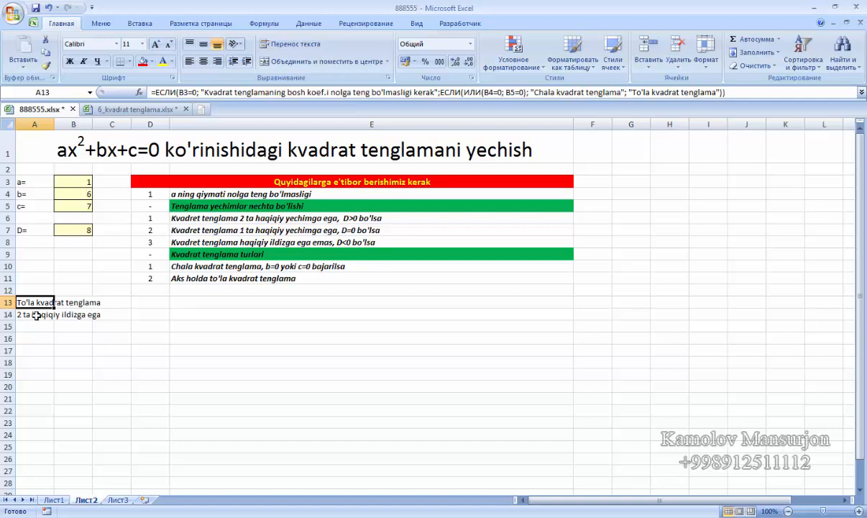
drag(38, 302, 85, 302)
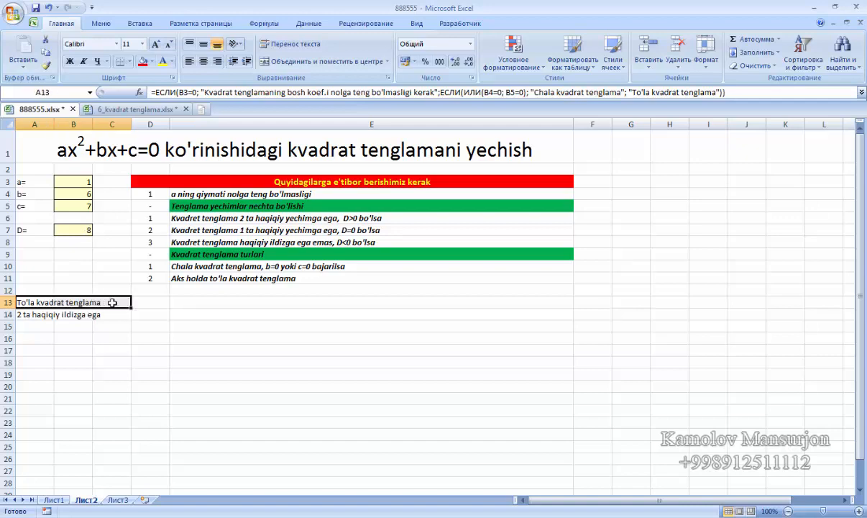
drag(28, 314, 113, 315)
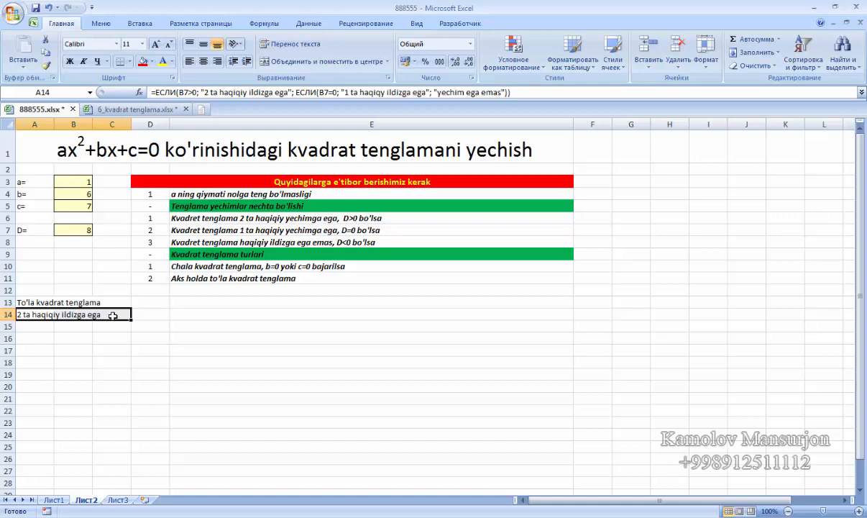
Step: Enter the root labels "x1=" in A16 and "x2=" in A17
click(47, 342)
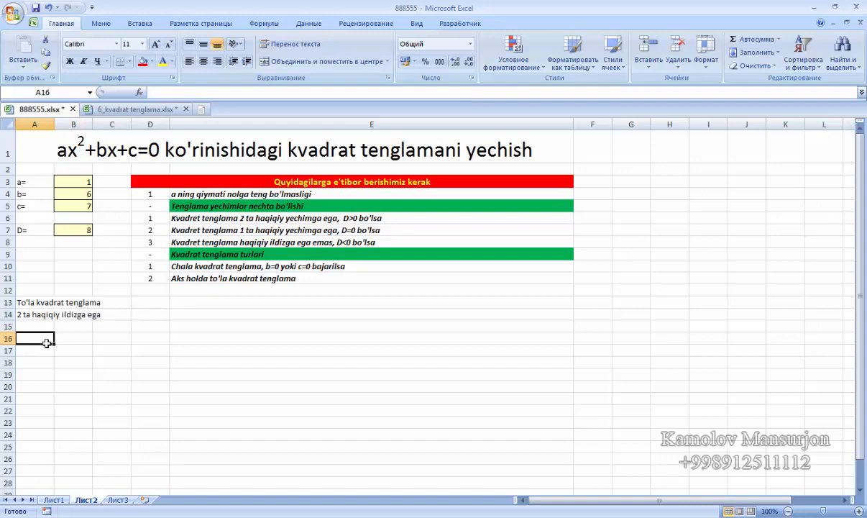
text(x1=)
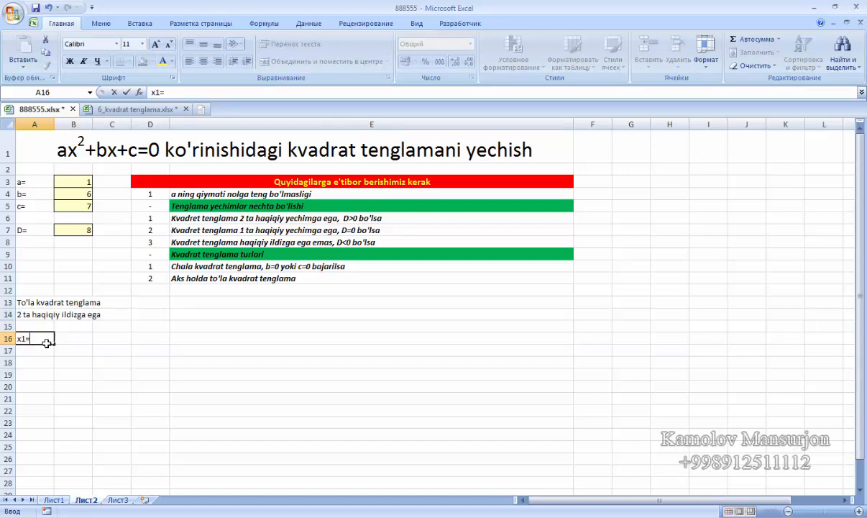
key(Return)
text(x2=)
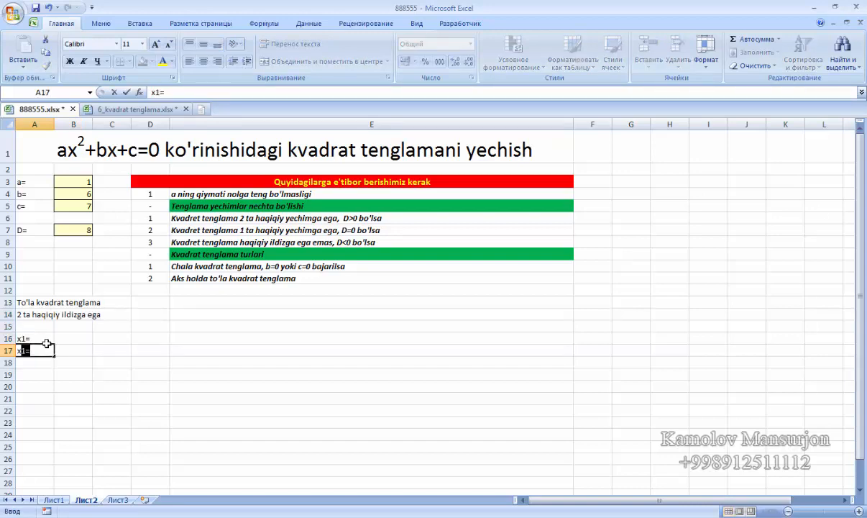
key(Return)
Step: Start the x1 formula in B16 with the numerator (-B4+КОРЕНЬ(B7))
click(68, 341)
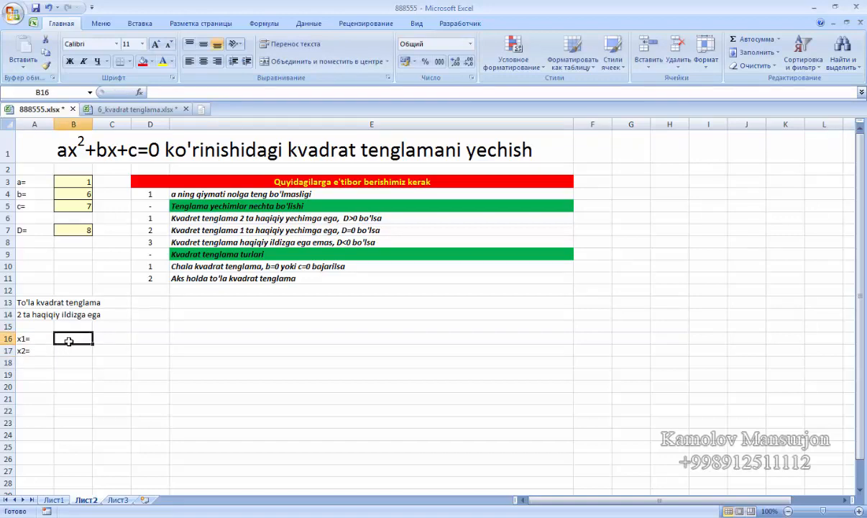
text(=)
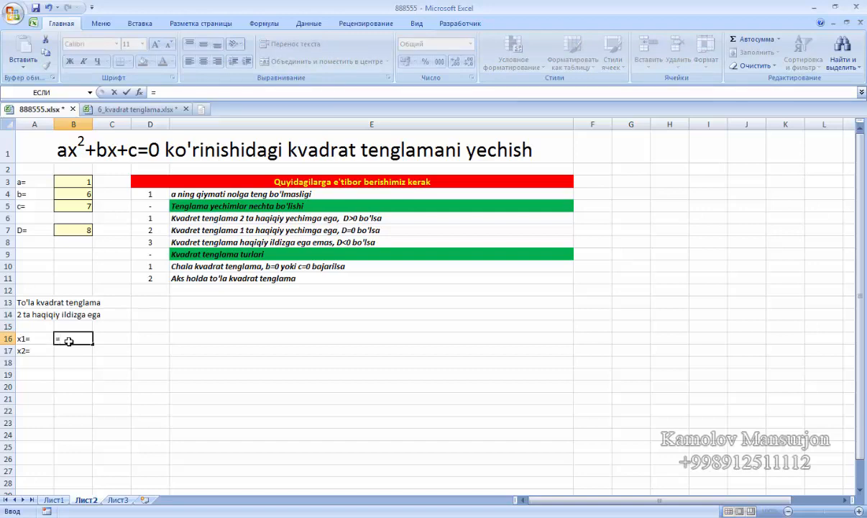
text(())
click(62, 338)
text(-)
click(77, 193)
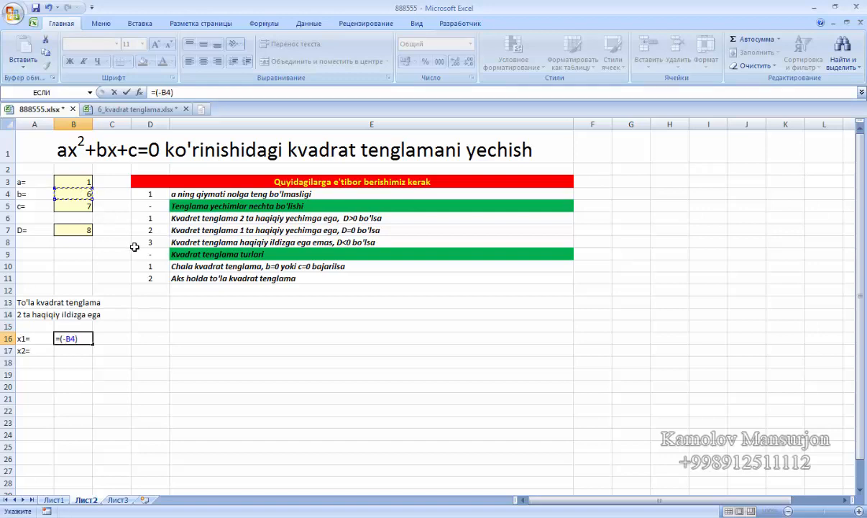
text(+)
text(КОРЕНЬ()
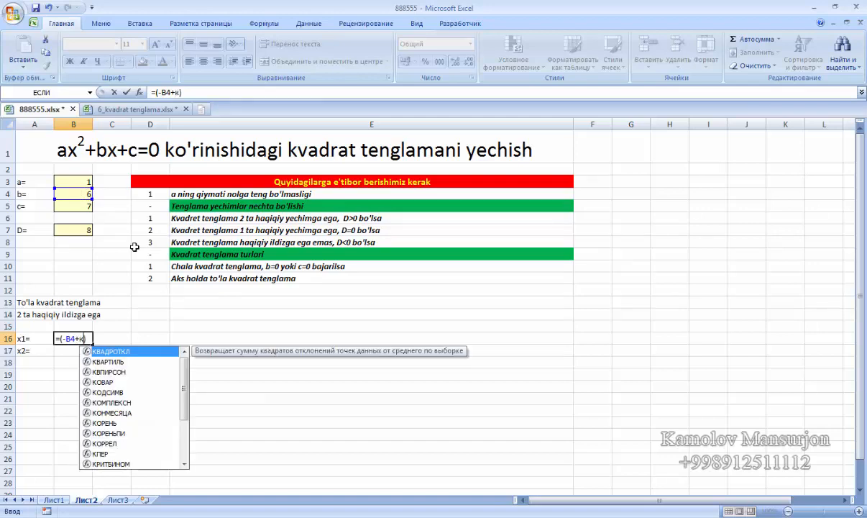
click(70, 230)
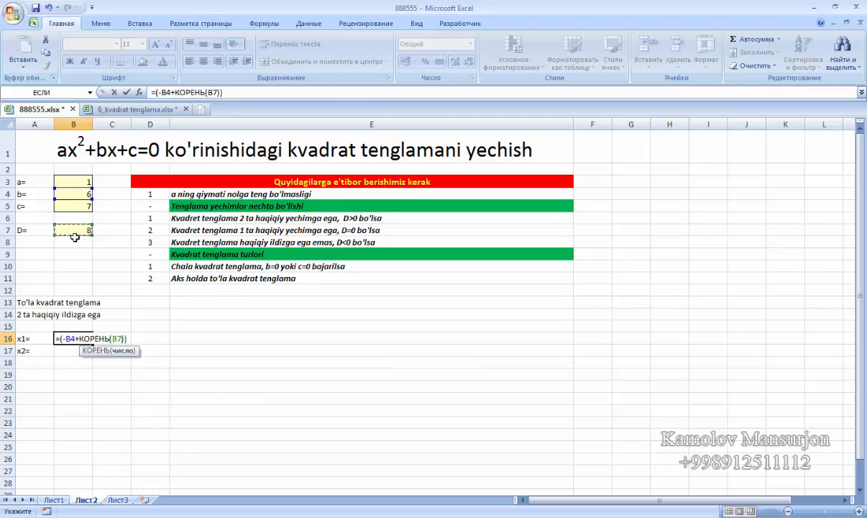
text())
Step: Complete the B16 formula by dividing the numerator by (2*B3)
click(129, 338)
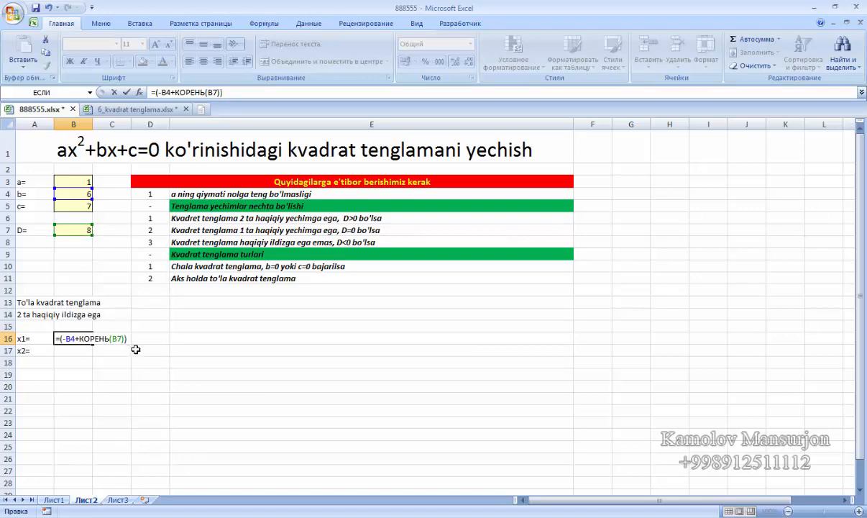
text(/())
click(134, 339)
text(2*)
click(75, 180)
key(Return)
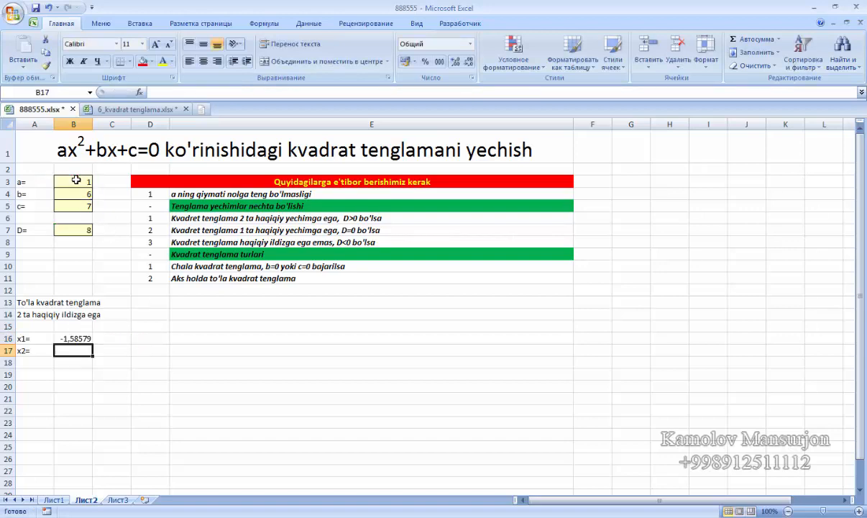
Step: Copy the B16 formula text unchanged into B17 for the x2 root
click(71, 337)
drag(268, 93, 147, 93)
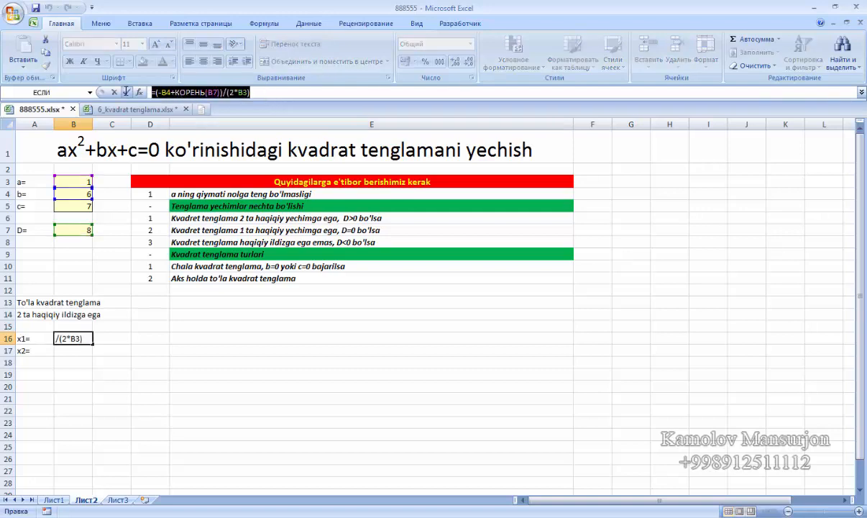
key(Return)
click(164, 91)
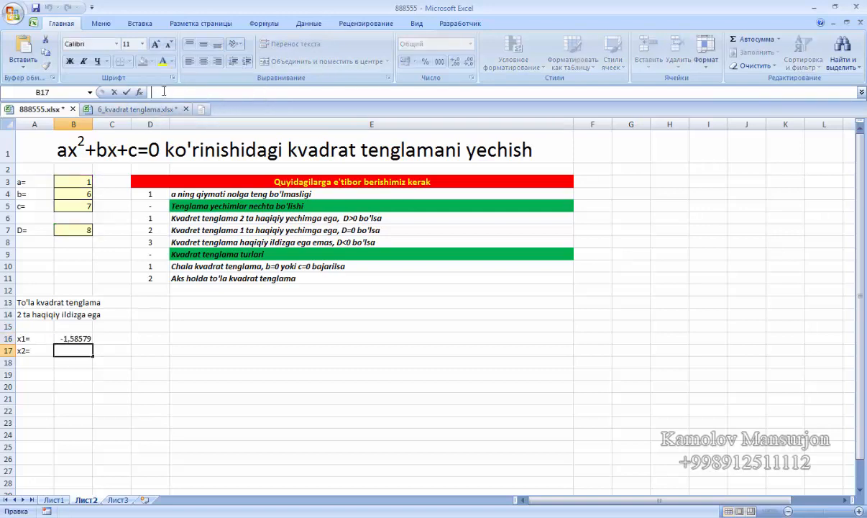
key(ctrl+v)
key(Return)
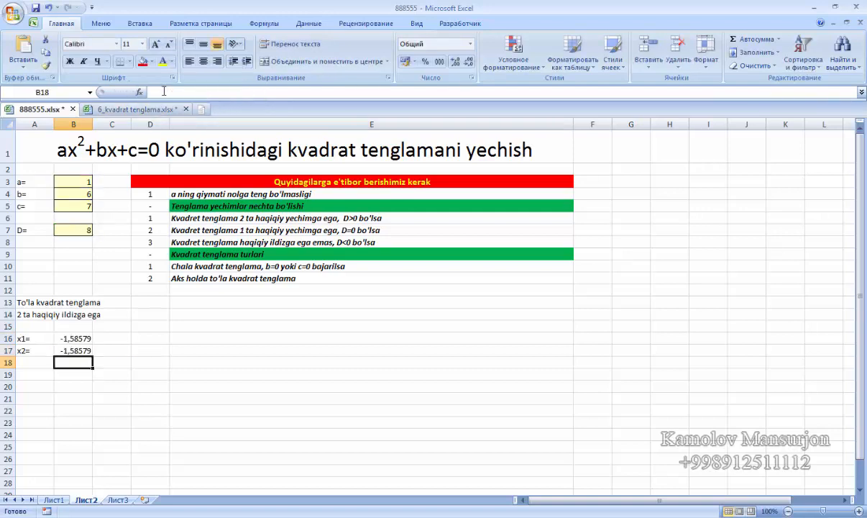
click(68, 345)
click(70, 338)
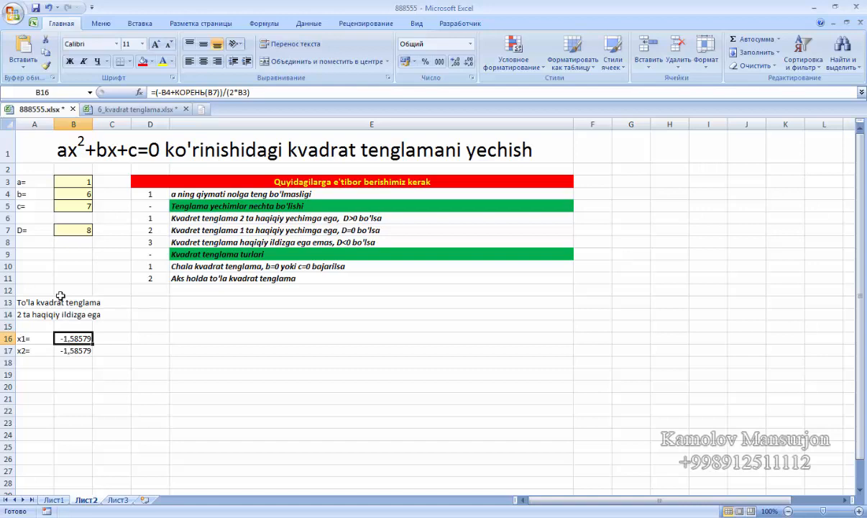
click(24, 315)
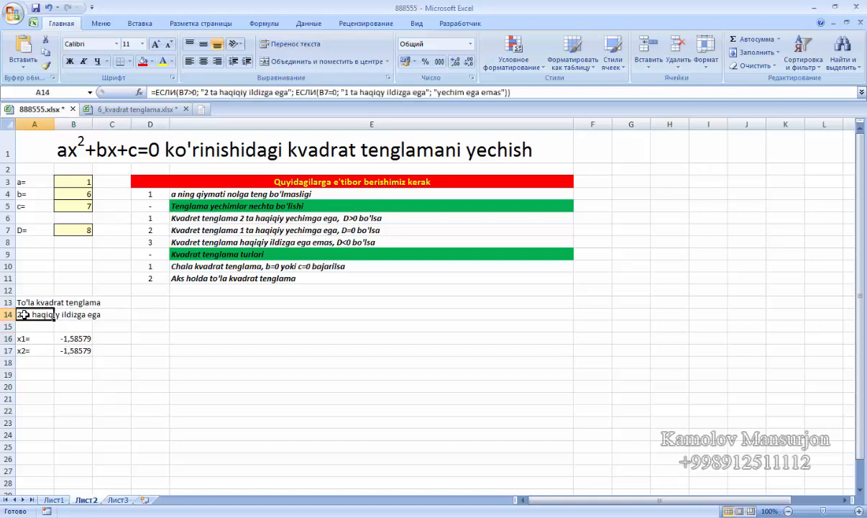
click(63, 335)
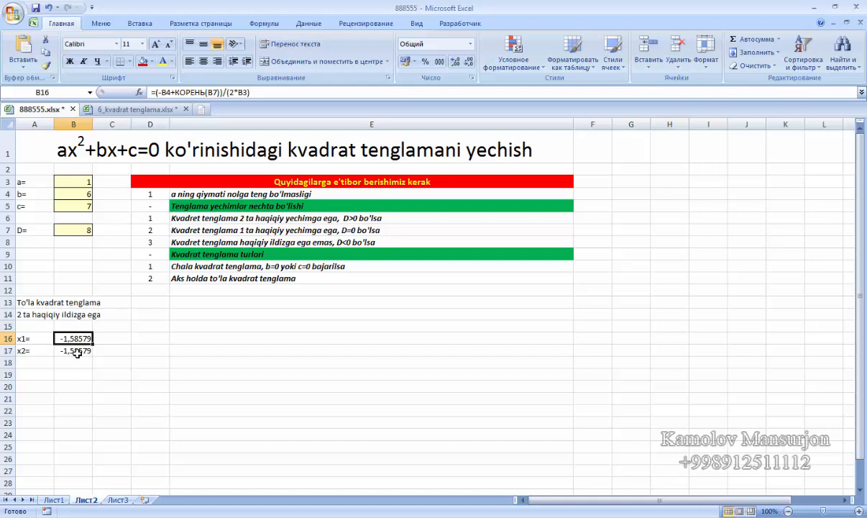
drag(23, 338, 66, 338)
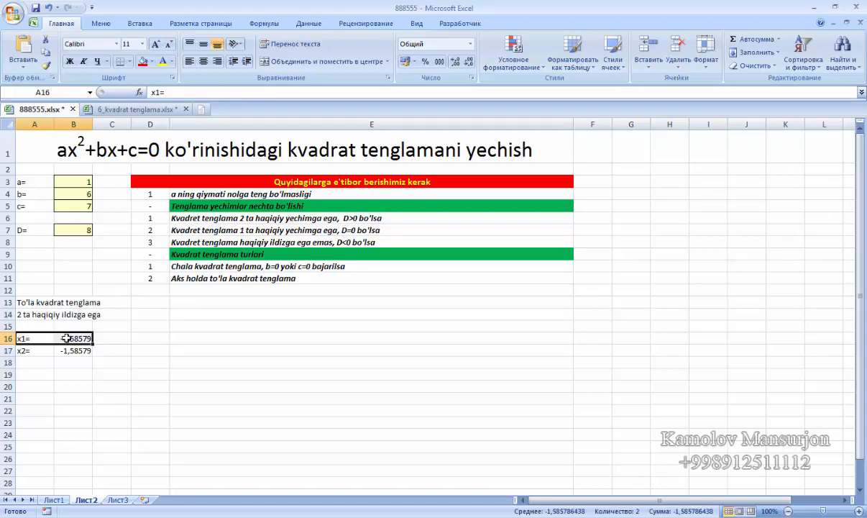
Step: Insert the ЕСЛИ function with the condition B7>0 ahead of the root expression in B17
click(64, 350)
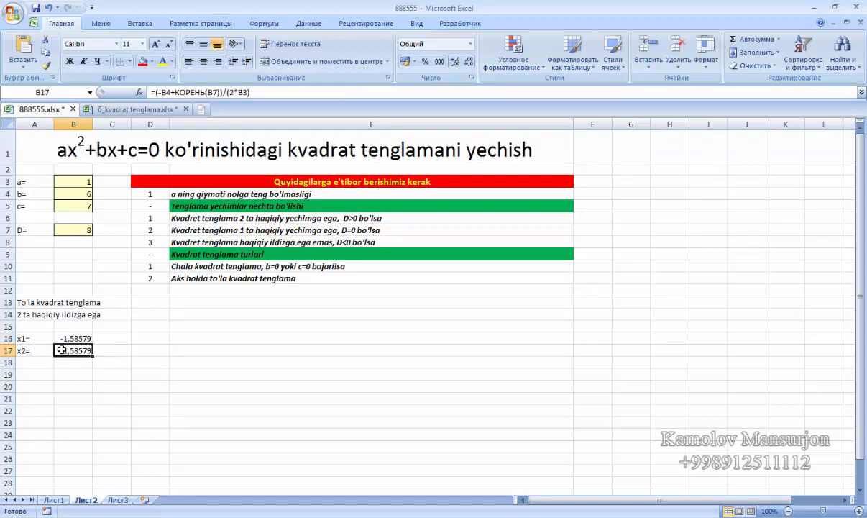
click(156, 94)
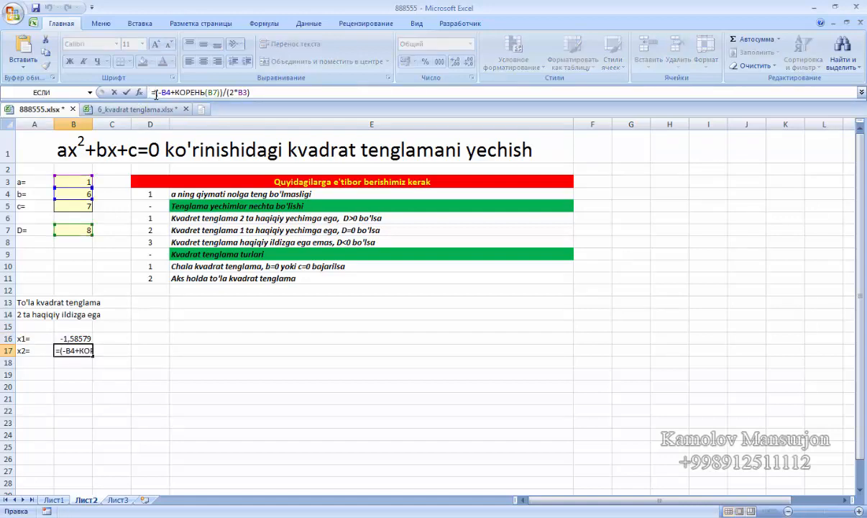
text(ЕСЛИ)
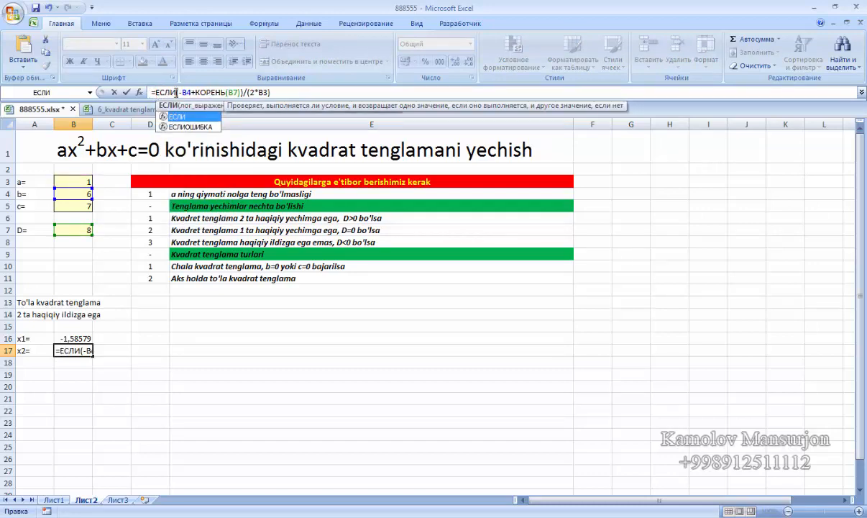
click(179, 93)
click(73, 229)
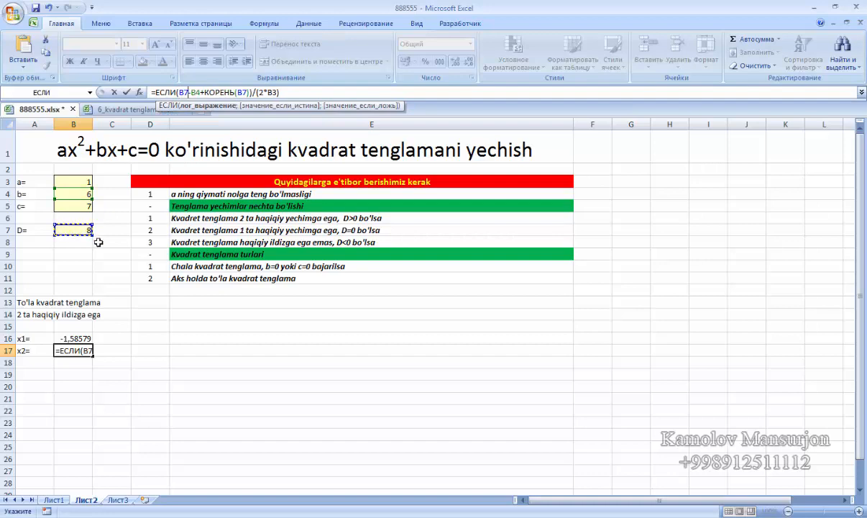
text(Ю)
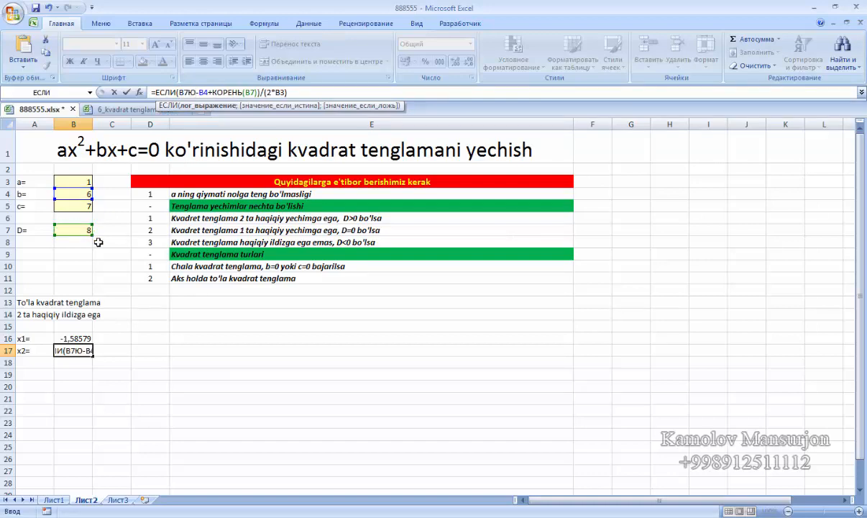
key(BackSpace)
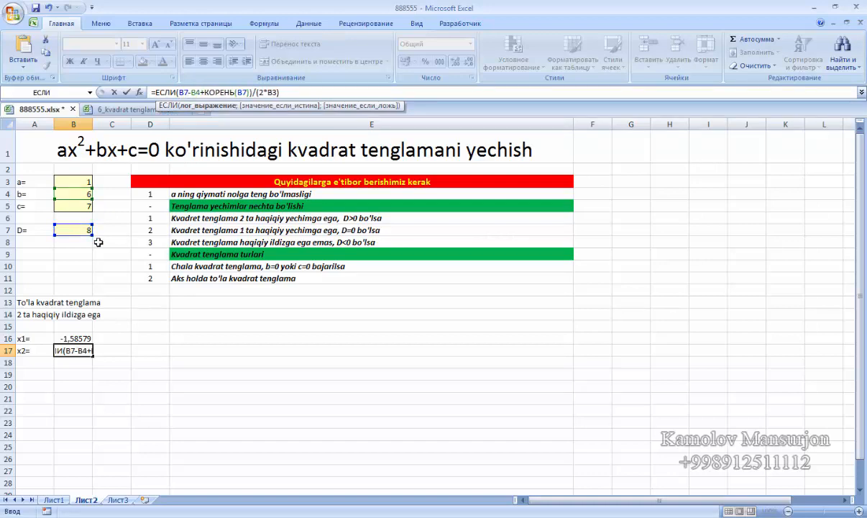
text(>0)
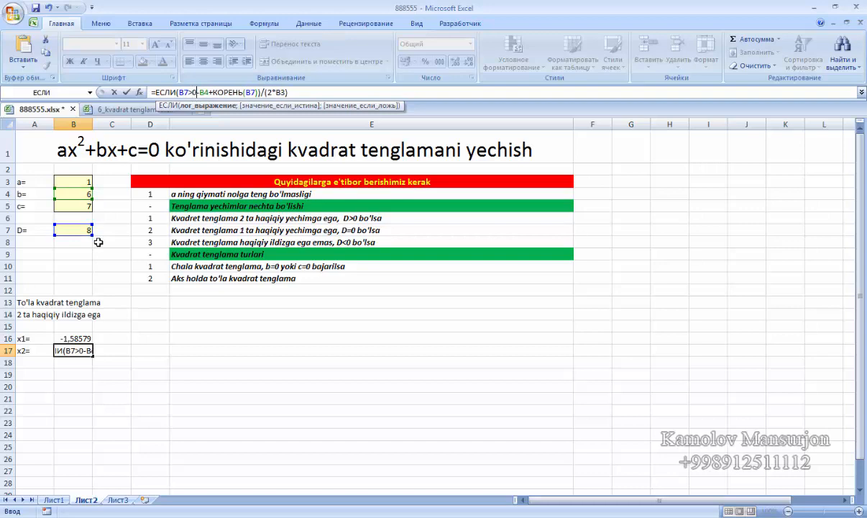
text(;)
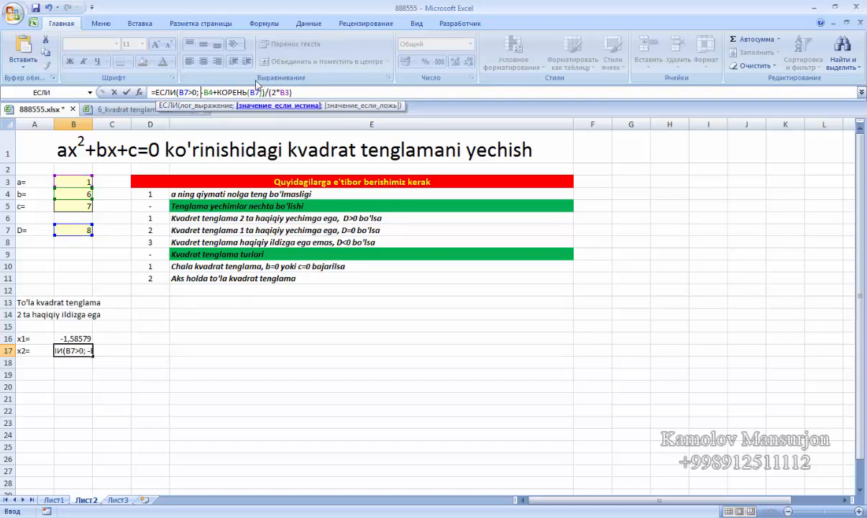
Step: Restore the numerator's opening parenthesis in B17 to make (-B4+КОРЕНЬ(B7))/(2*B3) the true value
click(256, 105)
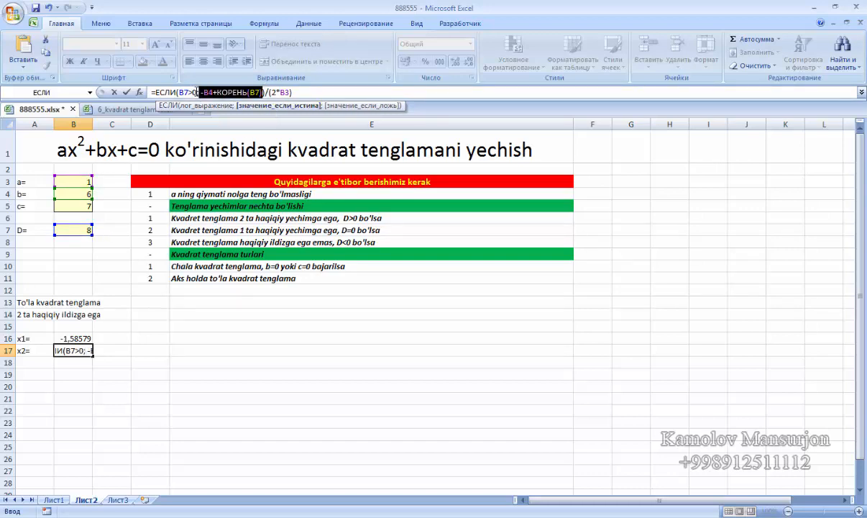
click(201, 92)
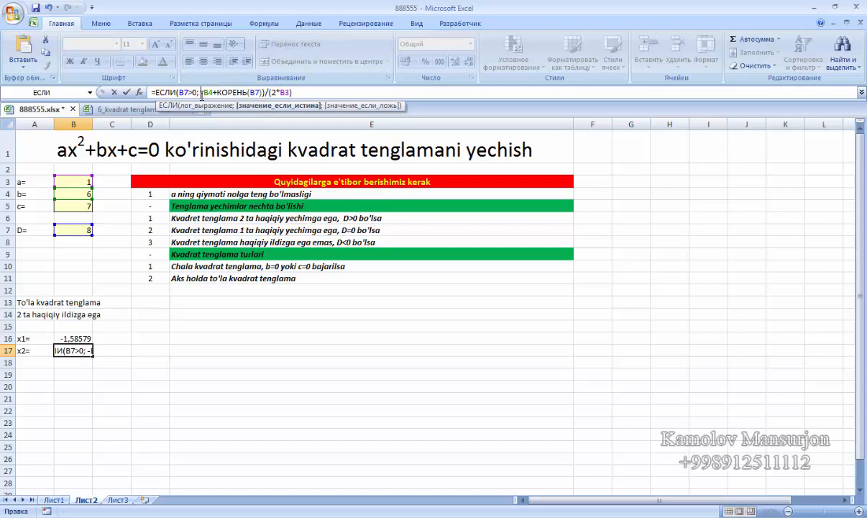
text(()
click(248, 106)
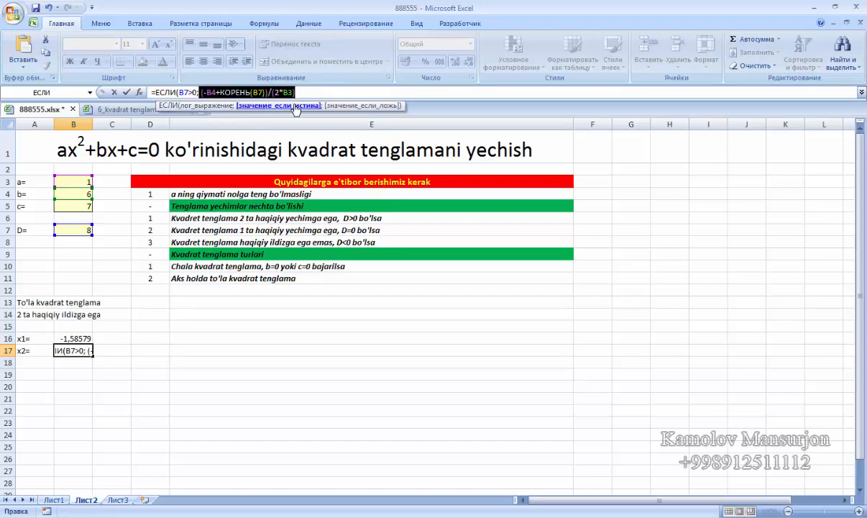
click(302, 92)
Step: Finish the B17 ЕСЛИ formula with an empty text "" as its false value
text(;)
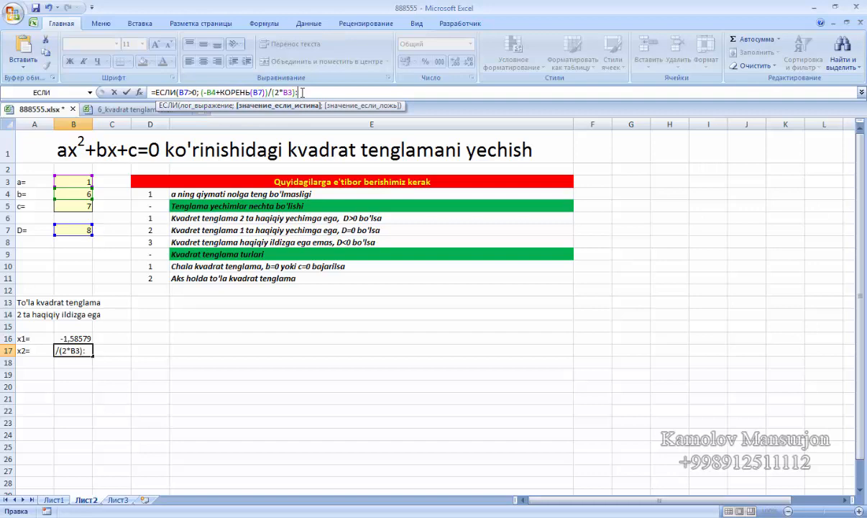
text(")
key(BackSpace)
key(BackSpace)
text(;)
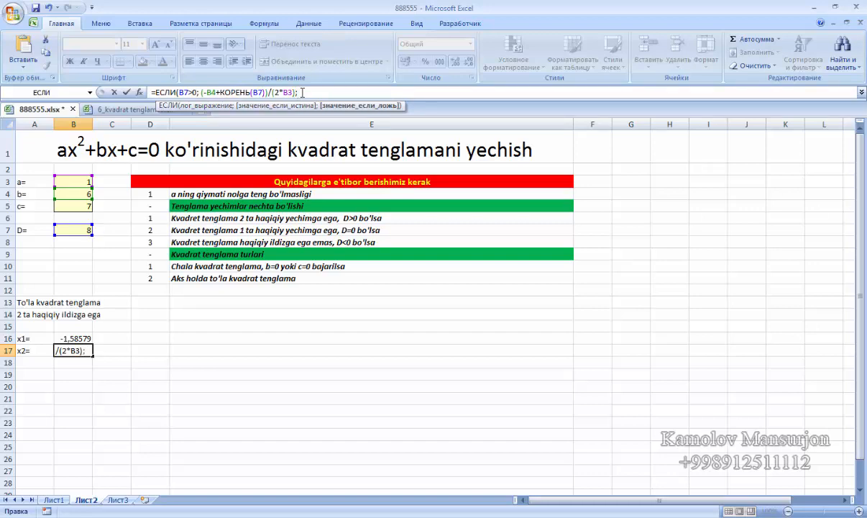
text( ""))
key(Return)
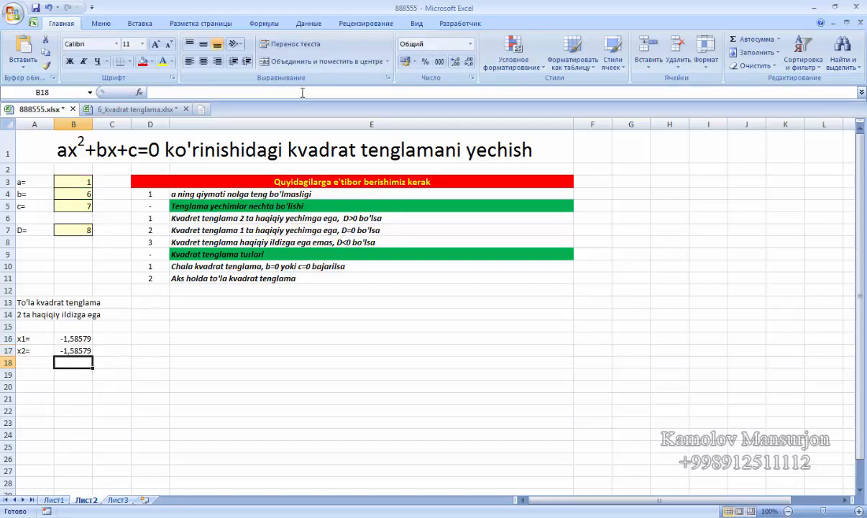
Step: Set coefficient a in B3 to 9 to test the root formulas
key(Up)
key(Up)
key(Up)
key(Up)
key(Up)
click(70, 197)
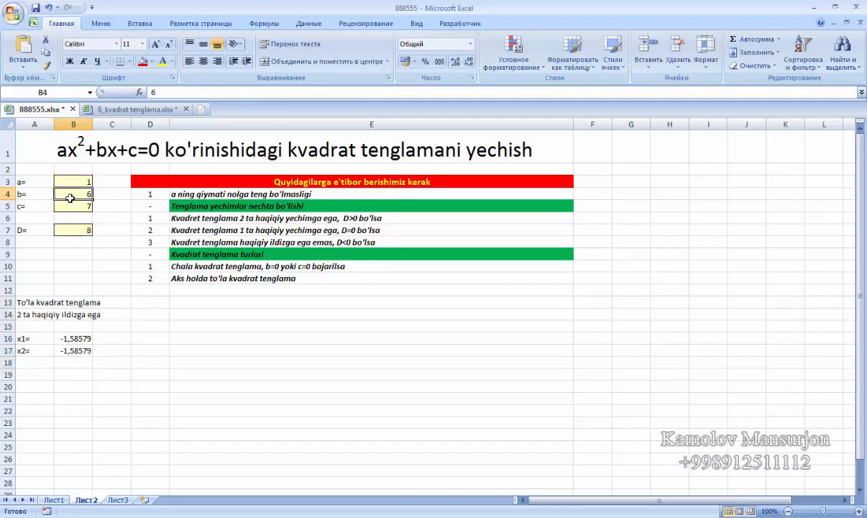
click(67, 184)
text(9)
key(Return)
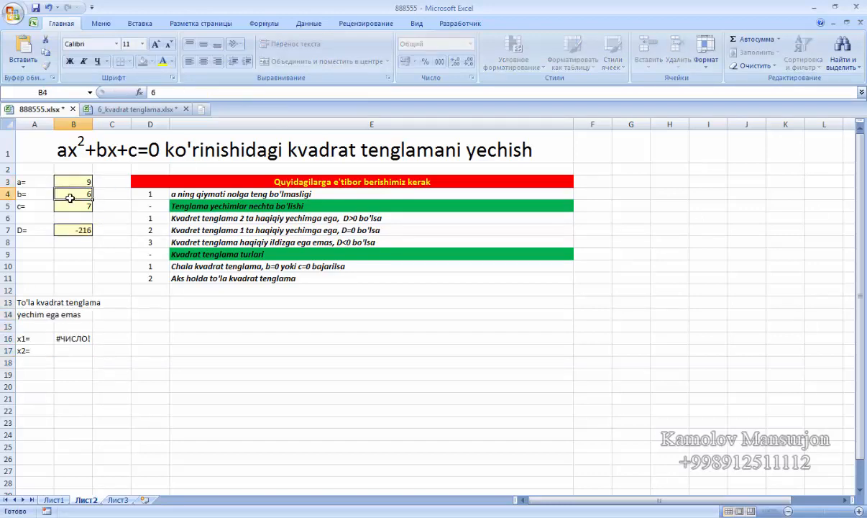
click(68, 351)
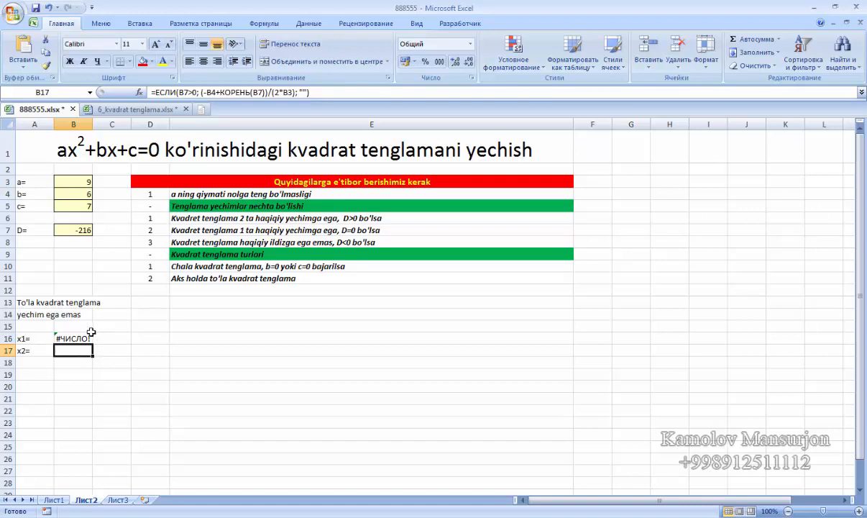
click(88, 337)
key(Down)
key(Up)
key(Down)
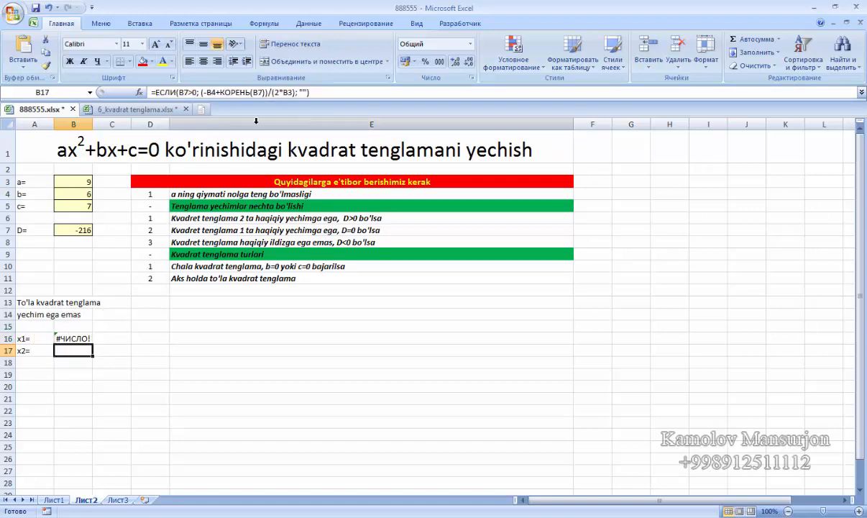
Step: Insert the ЕСЛИ function with its opening parenthesis ahead of the root expression in B16
key(Up)
click(152, 92)
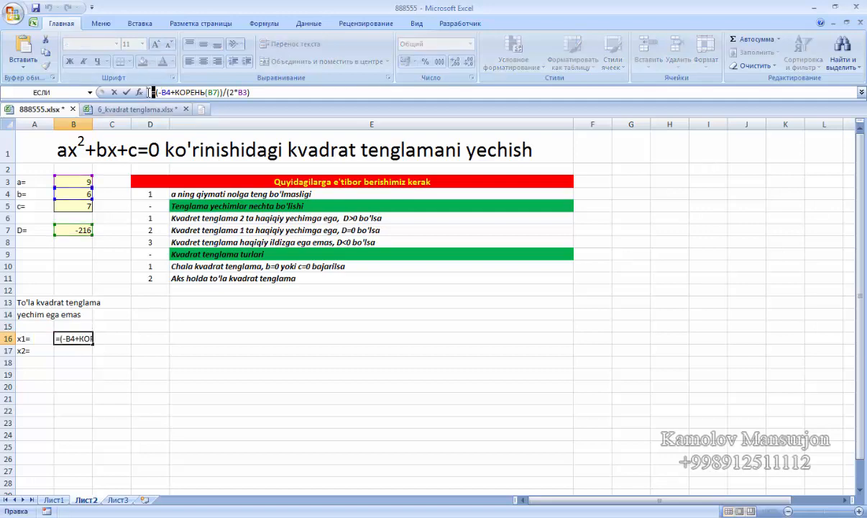
text(ЕСЛИ)
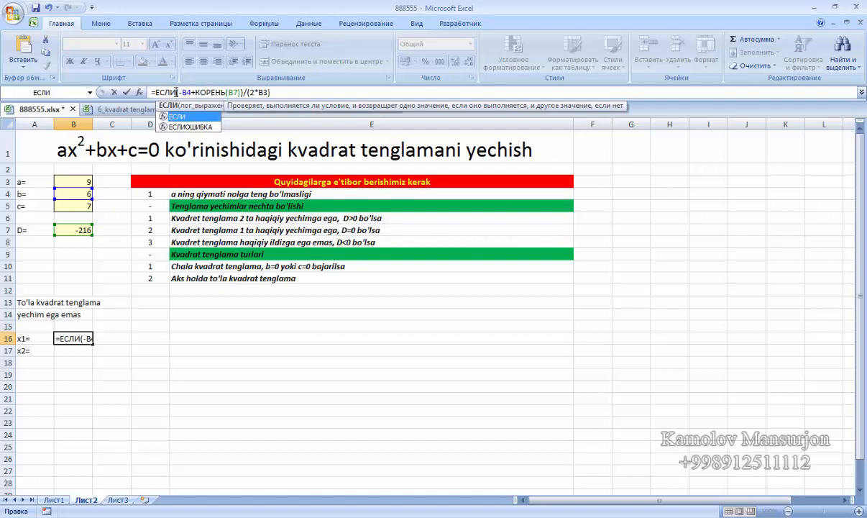
text(()
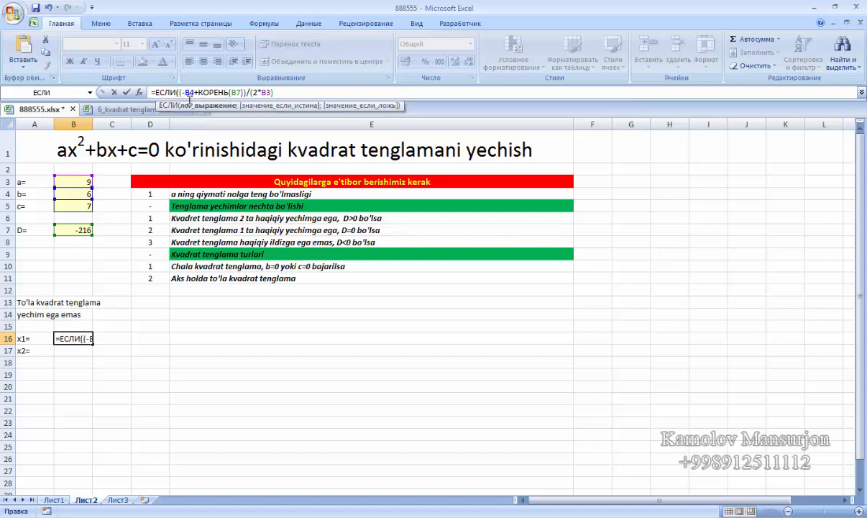
click(80, 230)
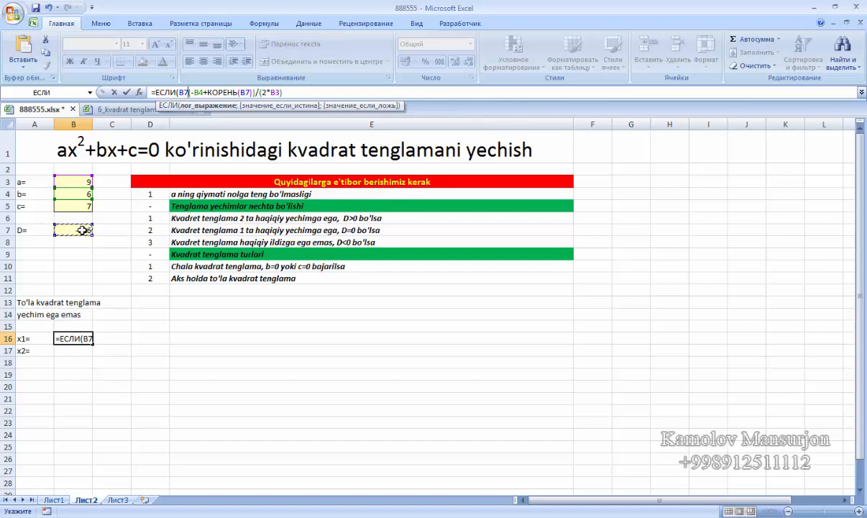
text(>)
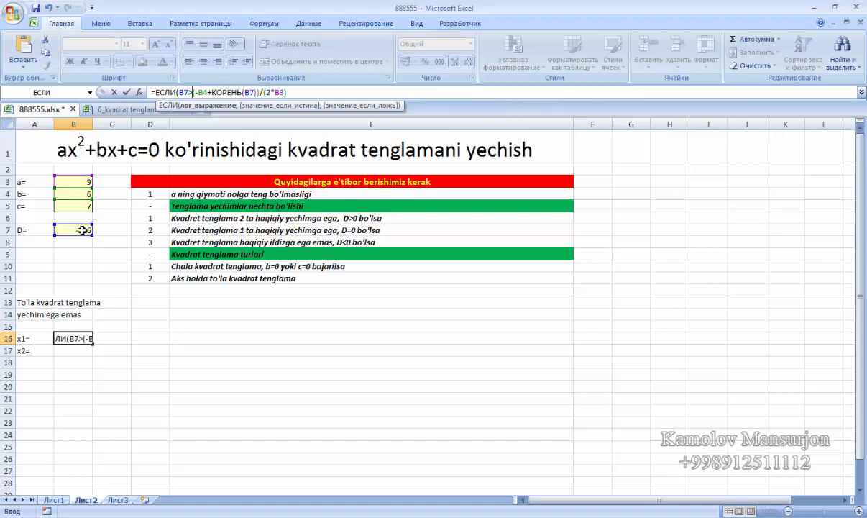
text(0)
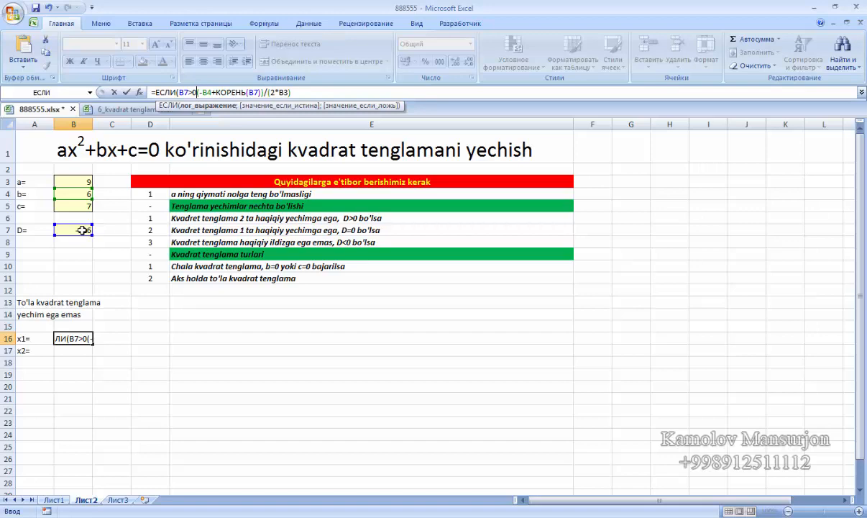
key(BackSpace)
key(BackSpace)
key(BackSpace)
key(BackSpace)
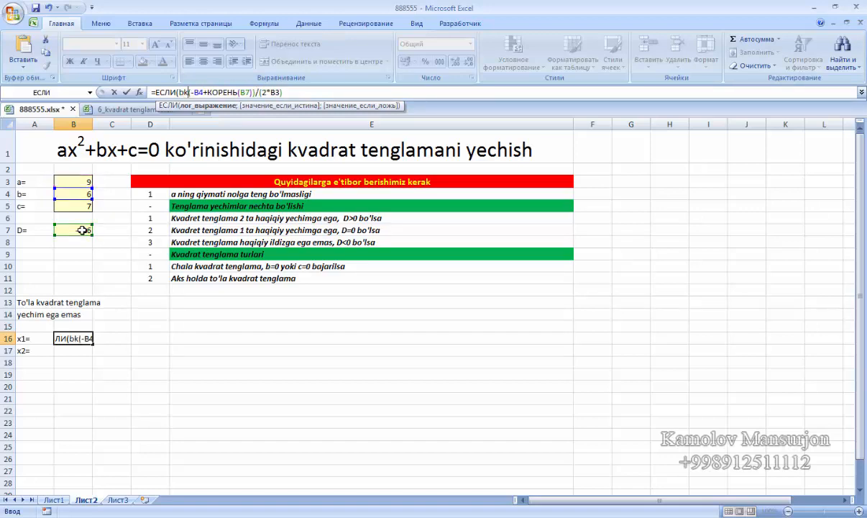
text(или()
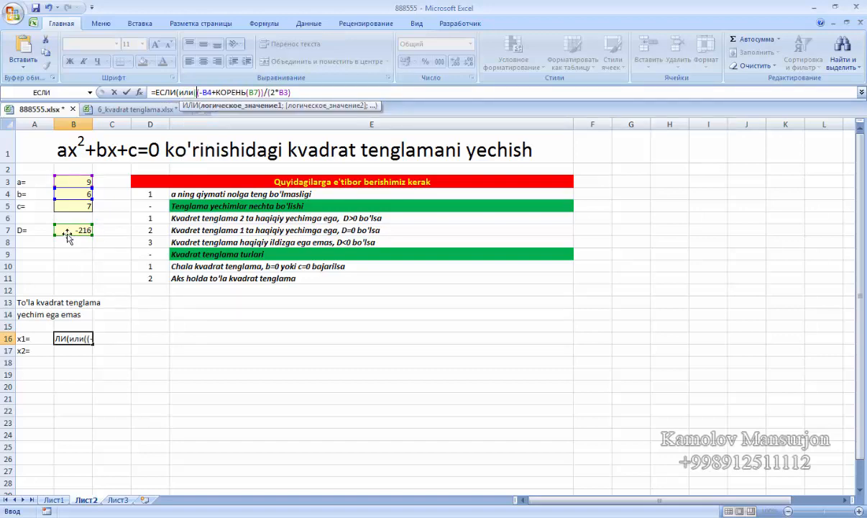
click(66, 230)
text(>0)
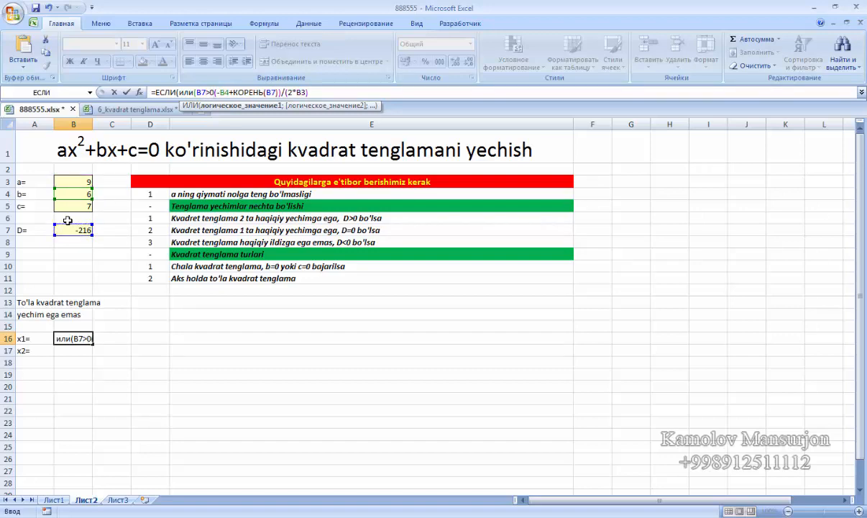
key(BackSpace)
key(BackSpace)
key(BackSpace)
key(BackSpace)
key(BackSpace)
key(BackSpace)
key(BackSpace)
key(BackSpace)
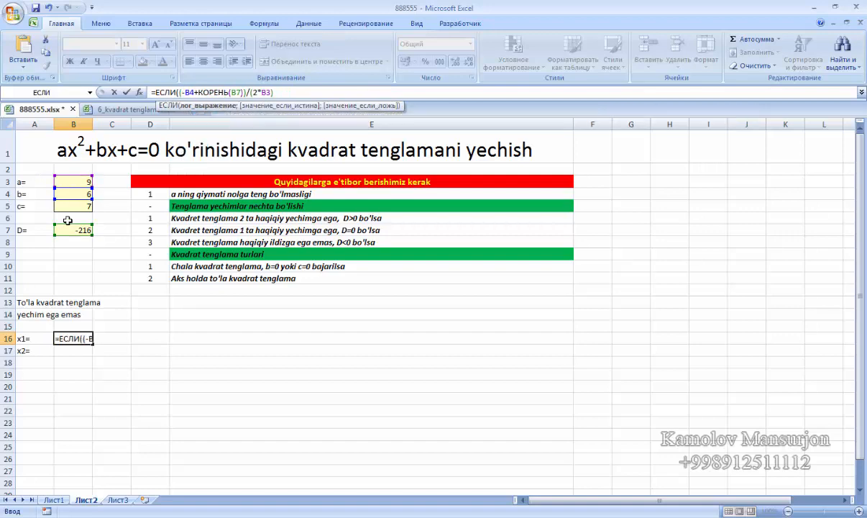
Step: Complete the B16 ЕСЛИ formula with condition B7>=0, the root expression as true value and an empty text "" as false value
click(69, 229)
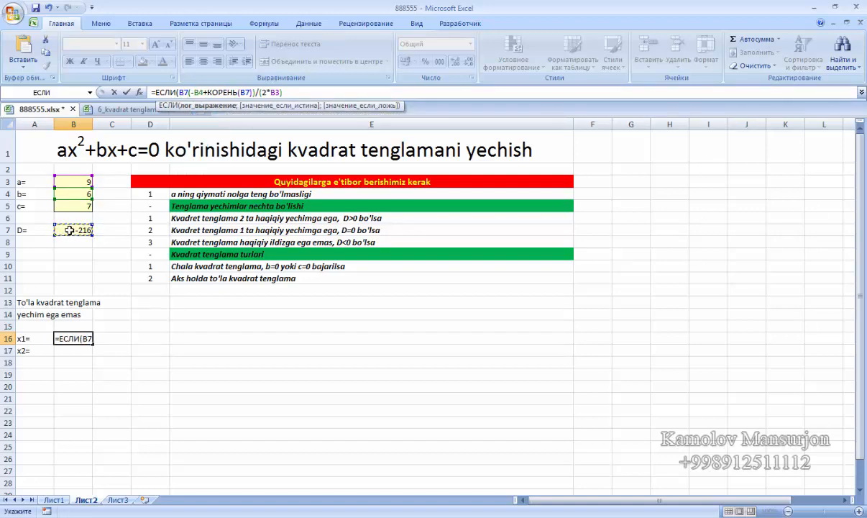
text(>=0)
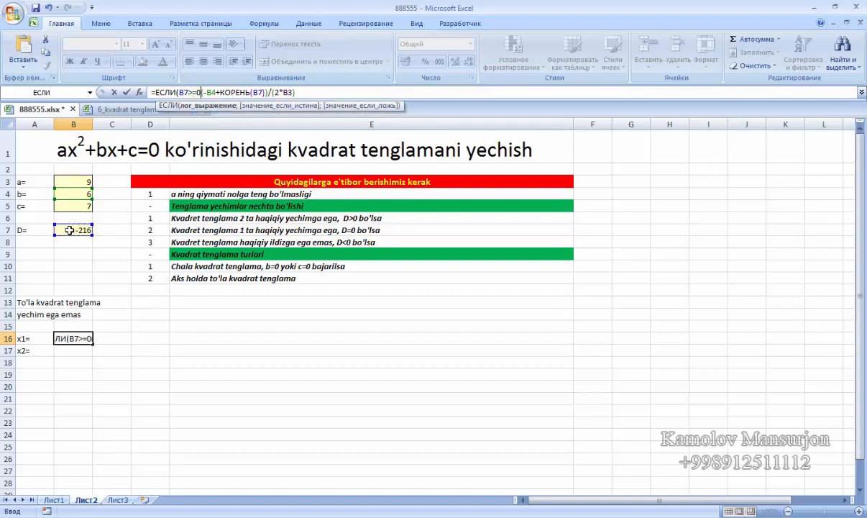
text(; ()
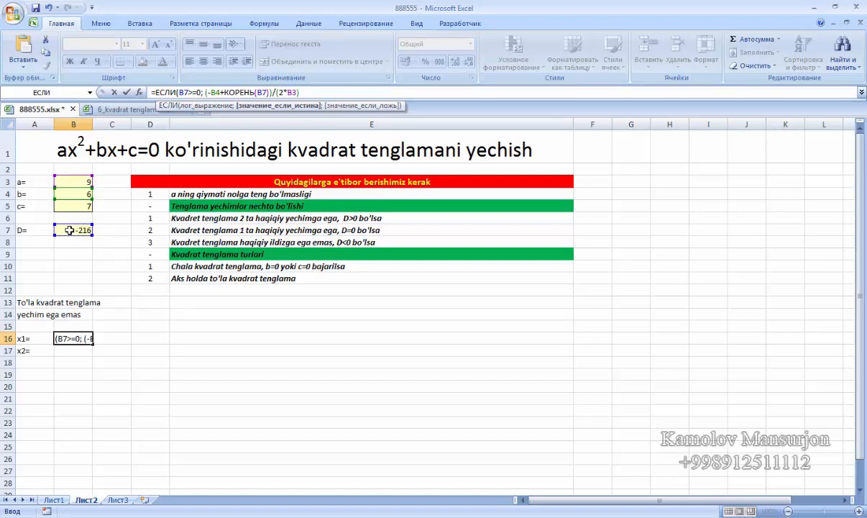
click(303, 106)
click(327, 92)
text(;)
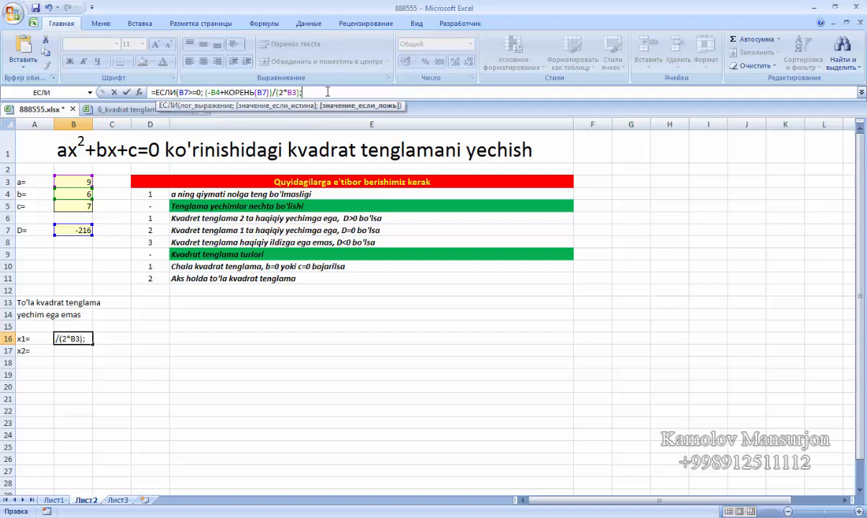
text(""))
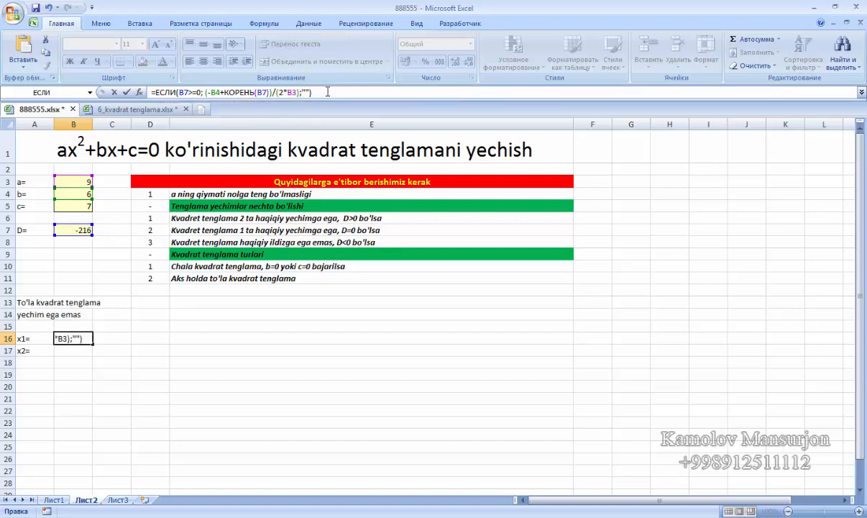
key(Return)
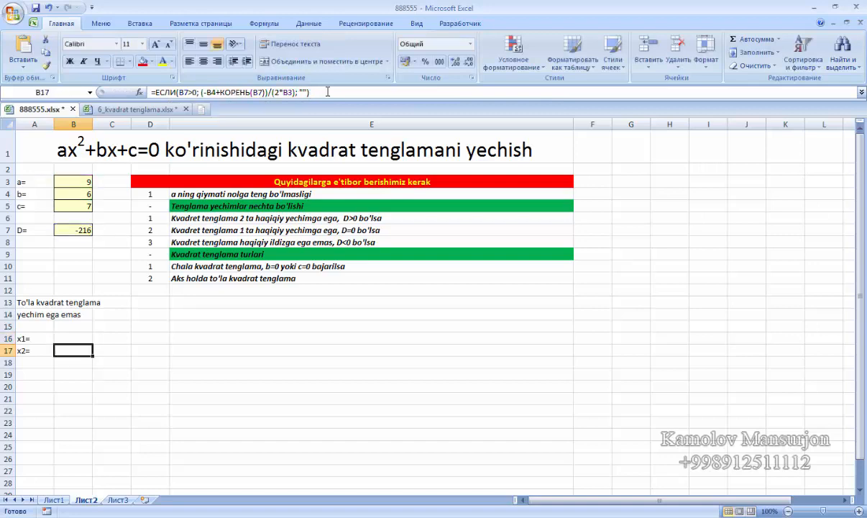
click(84, 338)
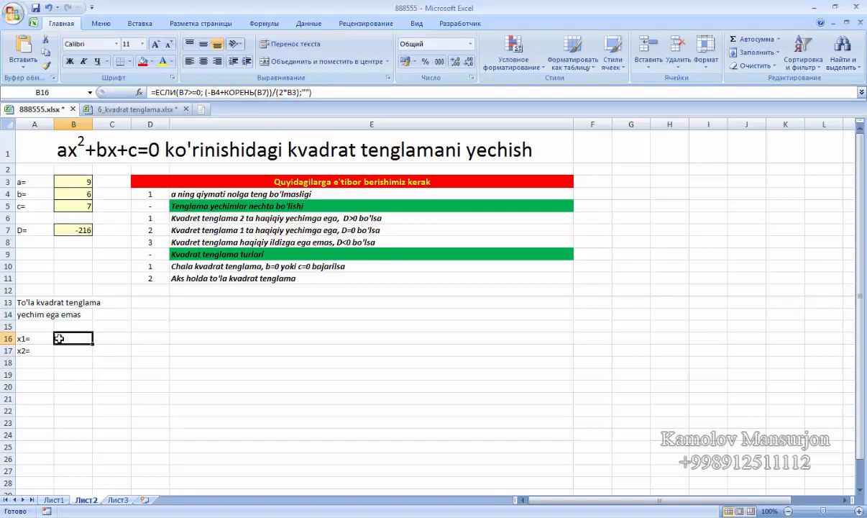
click(32, 340)
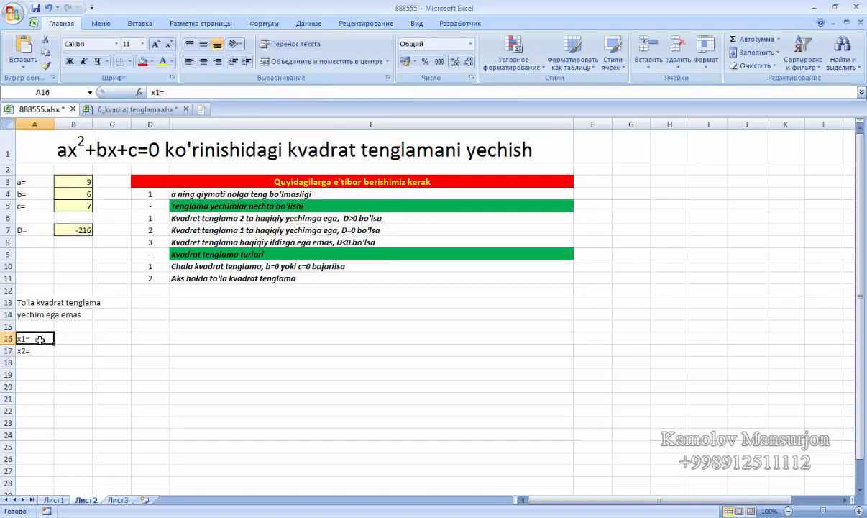
mouse_move(38, 349)
mouse_down()
mouse_move(40, 338)
mouse_move(67, 352)
mouse_move(38, 348)
mouse_up()
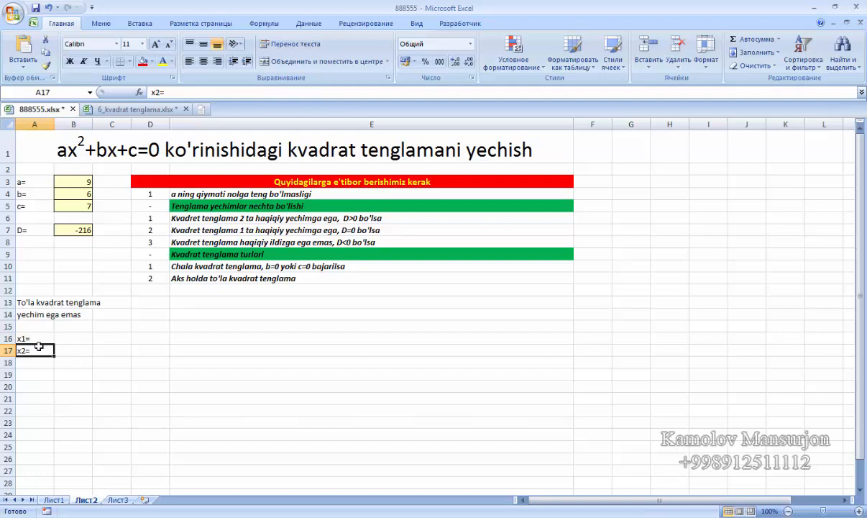
click(39, 340)
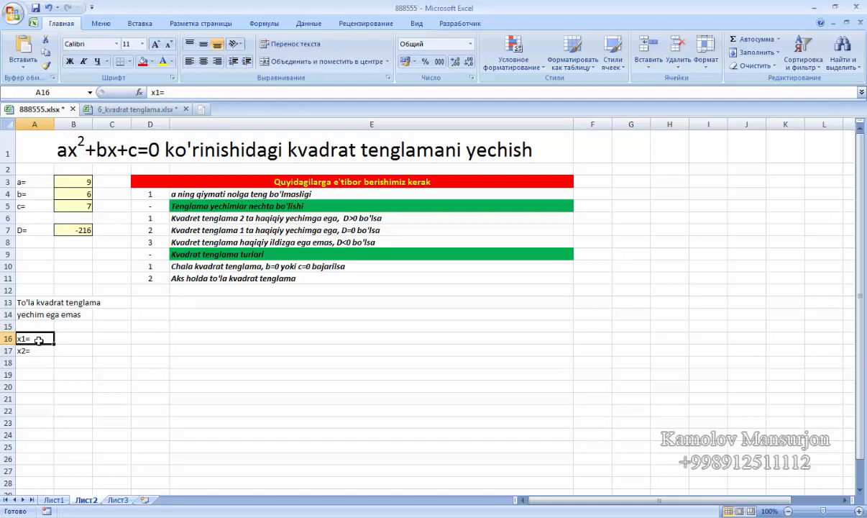
key(Down)
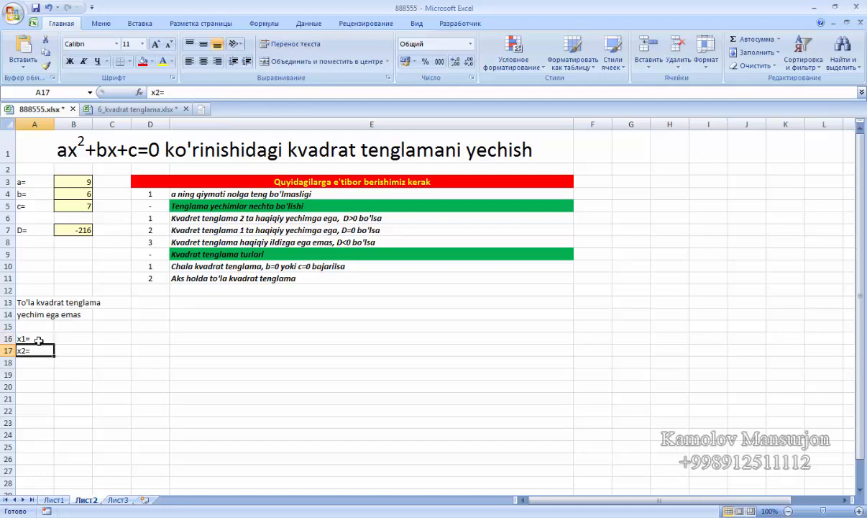
click(68, 337)
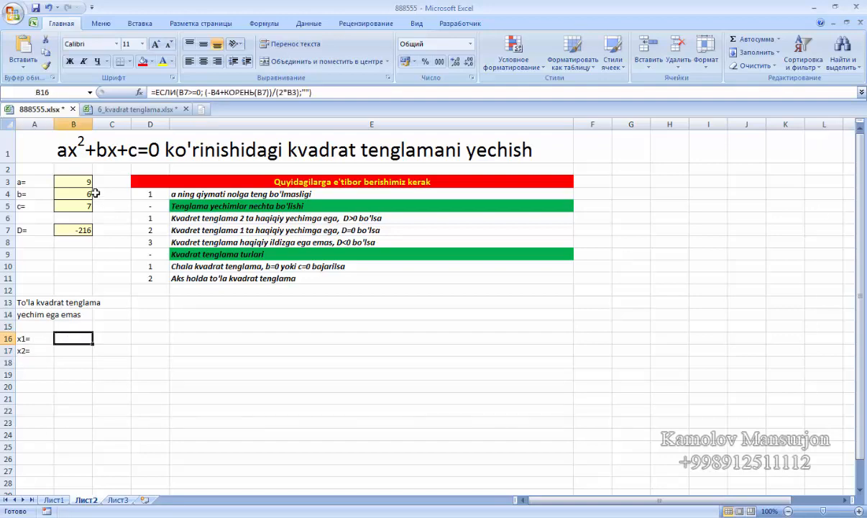
Step: Set the coefficients a in B3 to 1, b in B4 to 3 and c in B5 to 5
click(79, 191)
click(81, 183)
text(1)
key(Return)
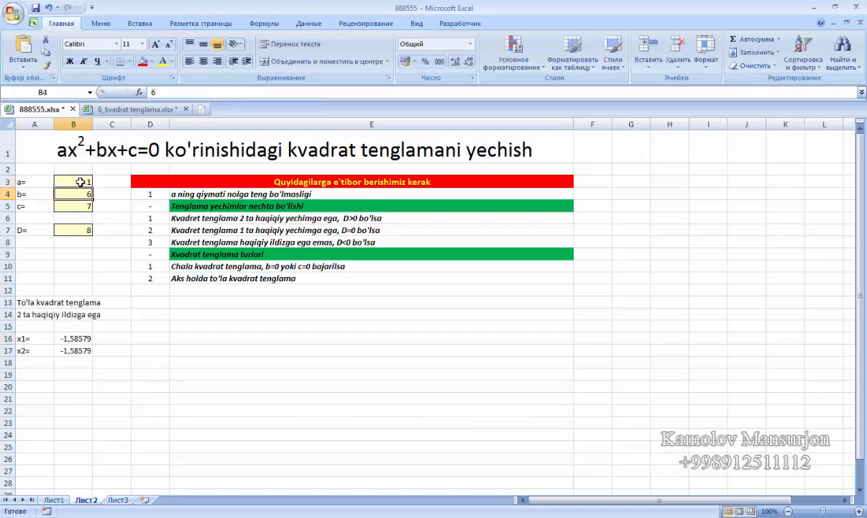
text(3)
key(Return)
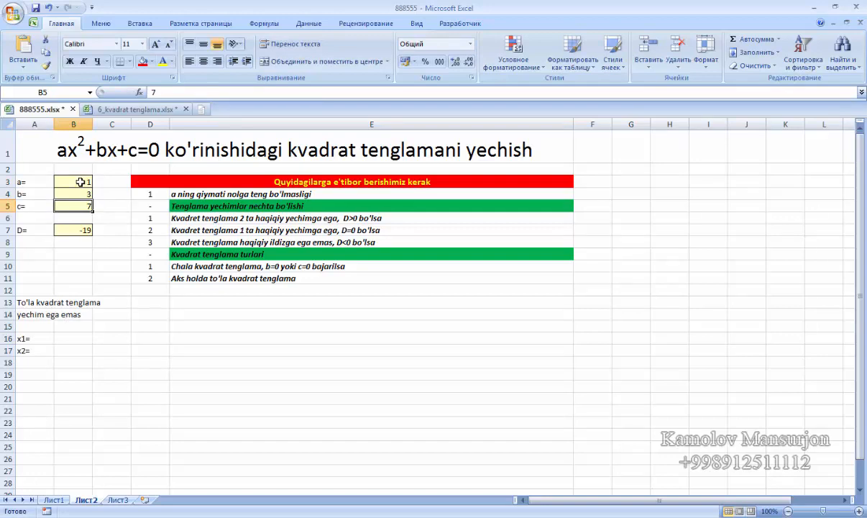
text(5)
key(Return)
Step: Set coefficient b in B4 to 6 and c in B5 to 9 to test the zero-discriminant case
key(Up)
key(Up)
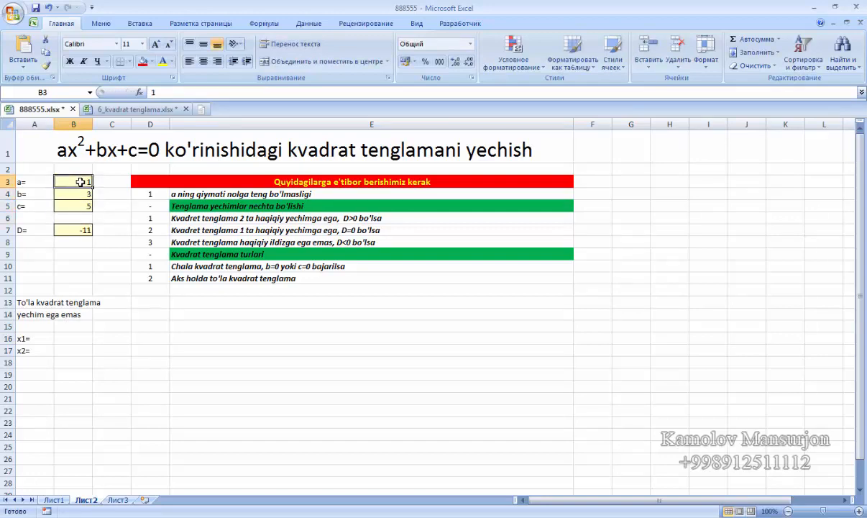
text(6)
key(Return)
text(9)
key(Return)
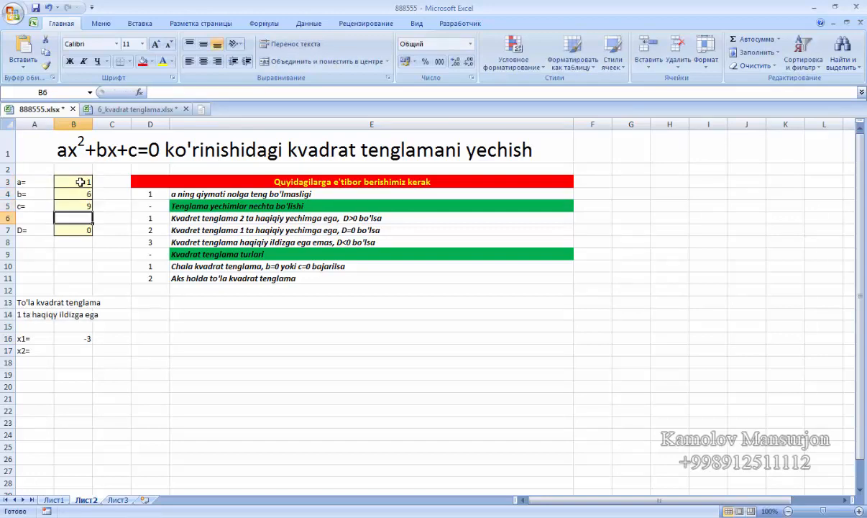
Step: Copy the opening =ЕСЛИ(B7>0; from the B17 formula and paste it ahead of the x2= label in A17
click(44, 350)
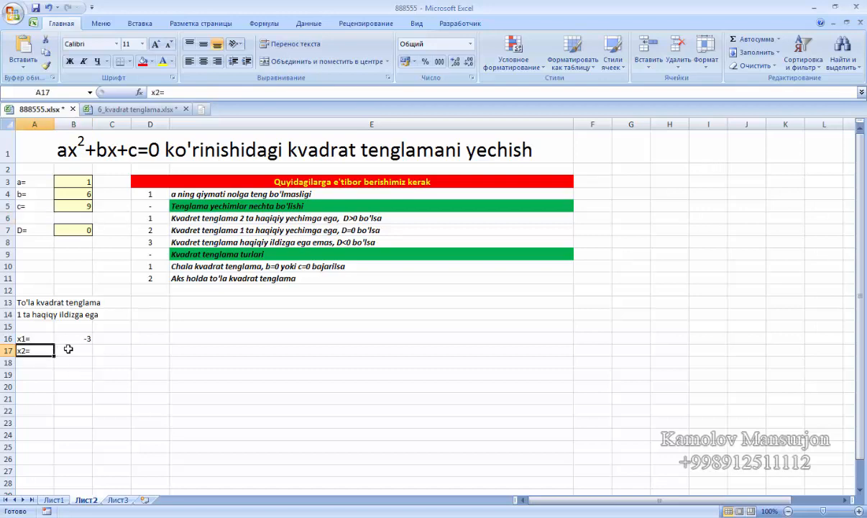
click(70, 349)
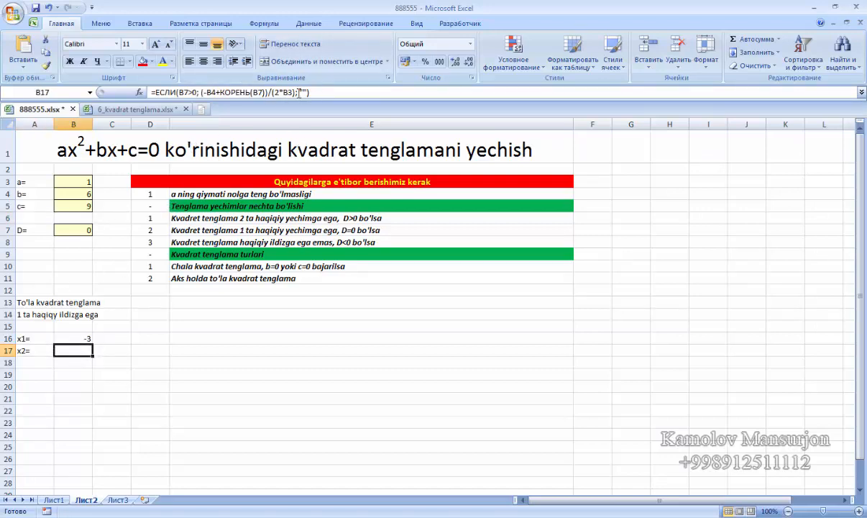
drag(201, 92, 108, 92)
key(ctrl+c)
key(Return)
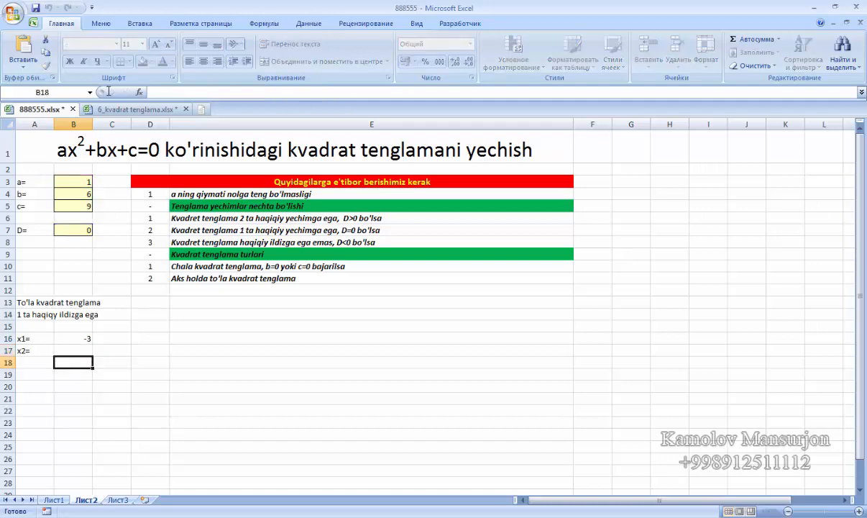
click(25, 351)
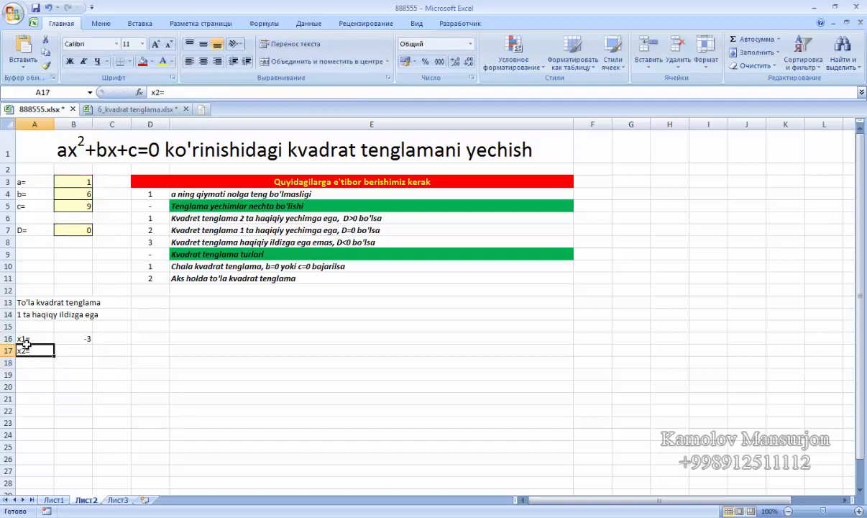
click(150, 93)
key(ctrl+v)
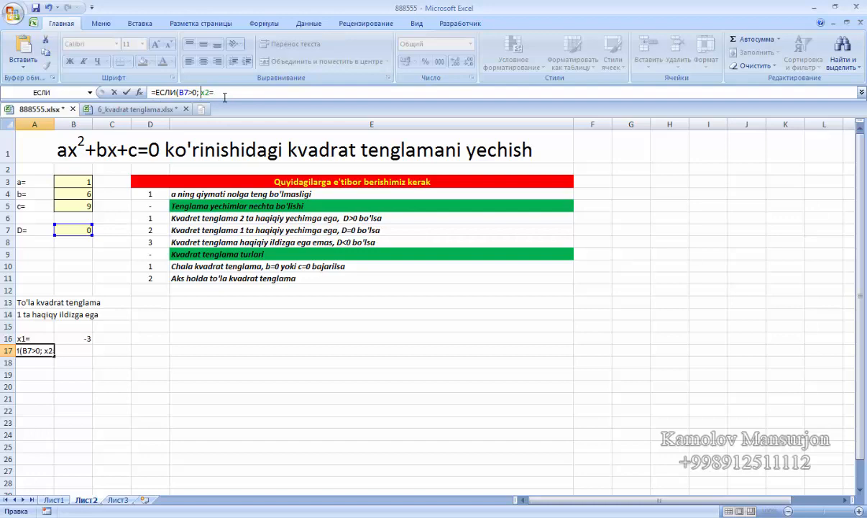
Step: Finish the A17 ЕСЛИ formula with "x2=" as the true value and an empty text "" as the false value
text(")
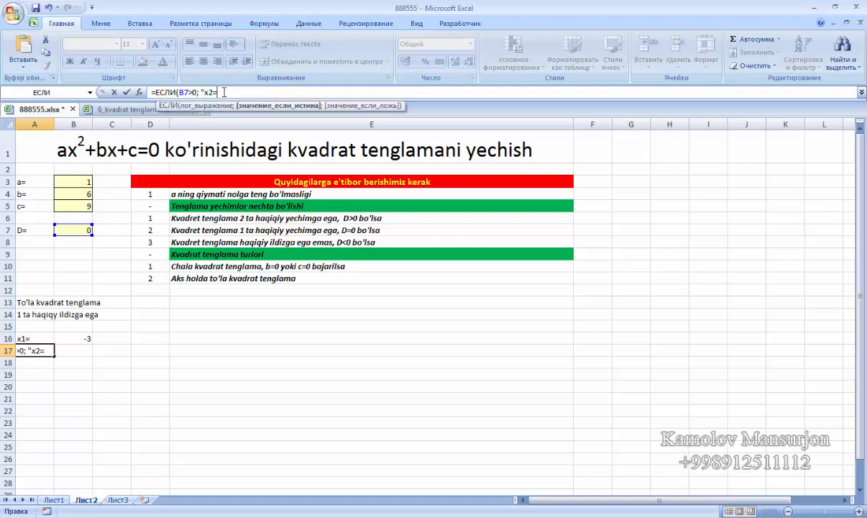
text(; "")
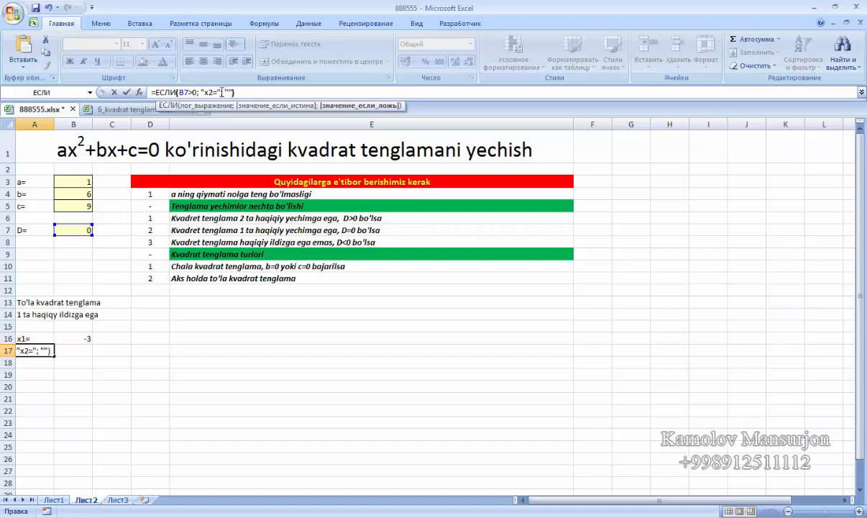
click(193, 94)
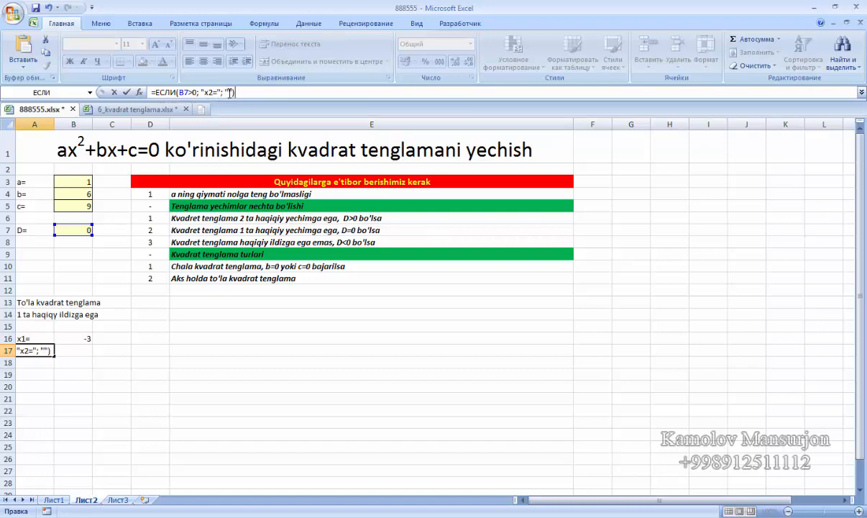
key(Return)
click(36, 351)
click(44, 335)
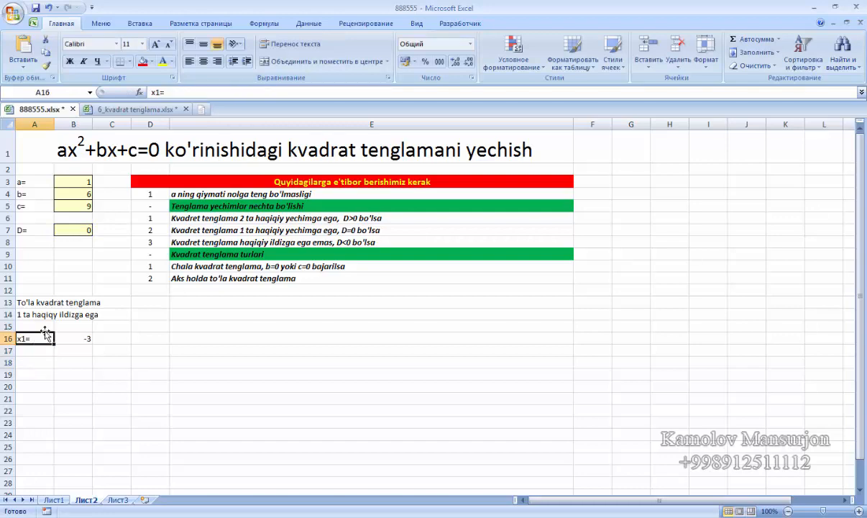
Step: Copy the whole ЕСЛИ formula from A17 and paste it over the x1= label in A16
click(40, 345)
click(41, 349)
drag(252, 92, 111, 92)
key(ctrl+c)
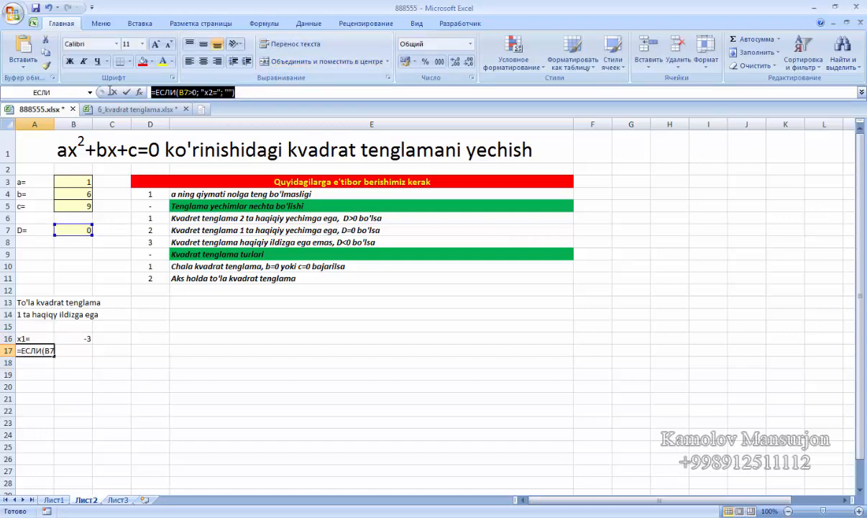
key(Return)
click(41, 338)
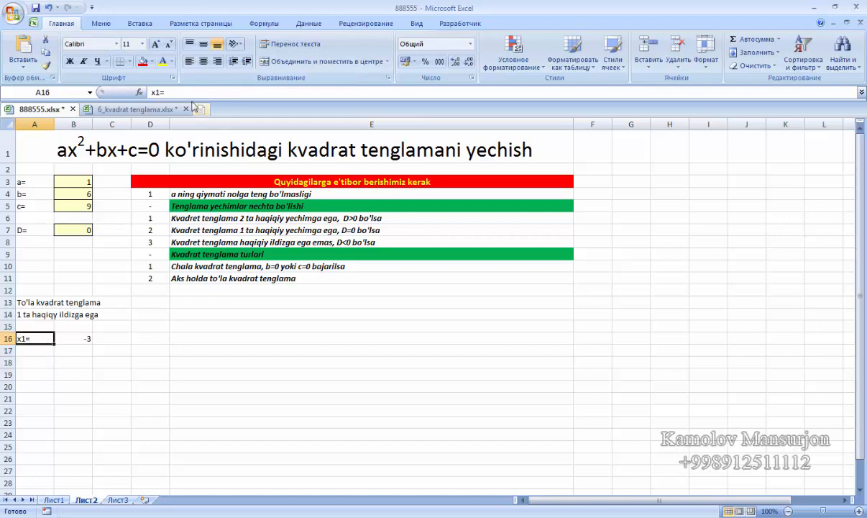
drag(172, 92, 149, 92)
key(ctrl+v)
Step: Change the A16 formula's condition to B7>=0 and its true value to "x1="
click(193, 93)
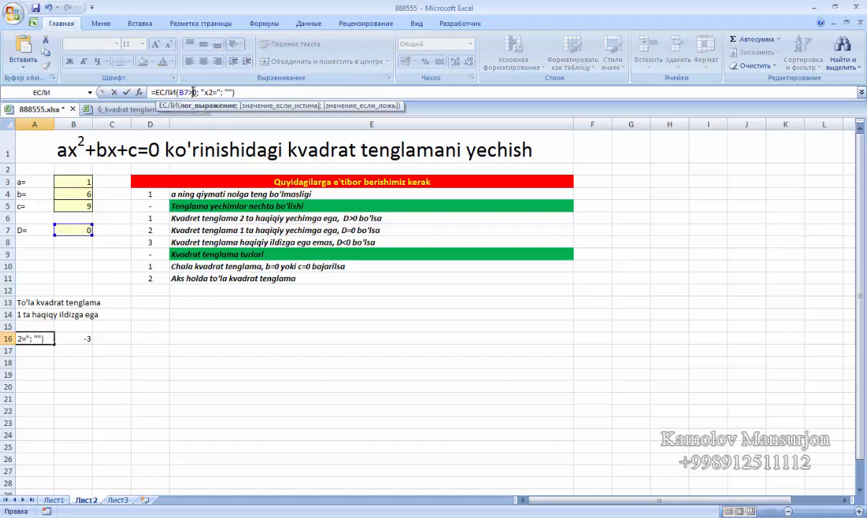
text(=)
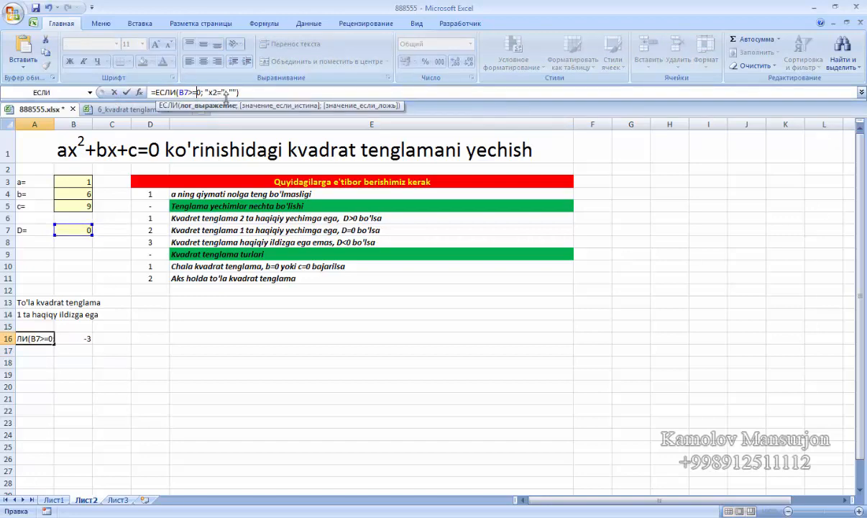
drag(217, 92, 212, 92)
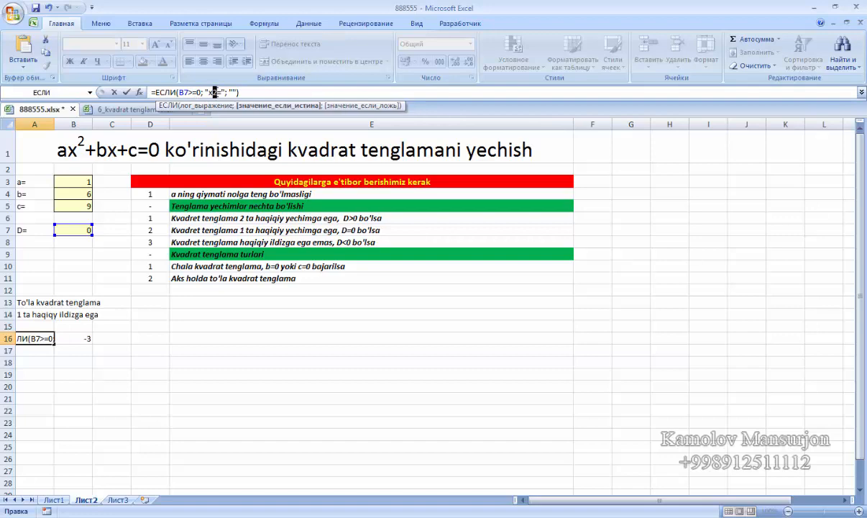
text(1)
key(Return)
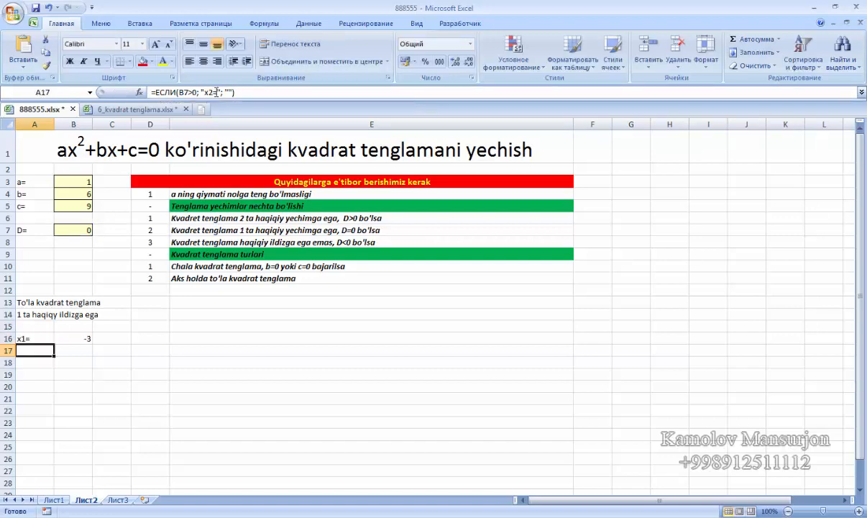
Step: Select the coefficient b cell B4
click(75, 195)
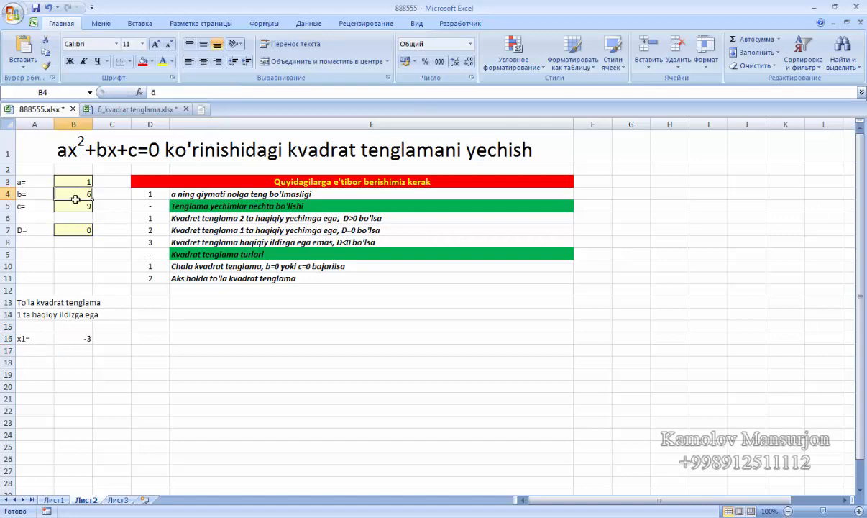